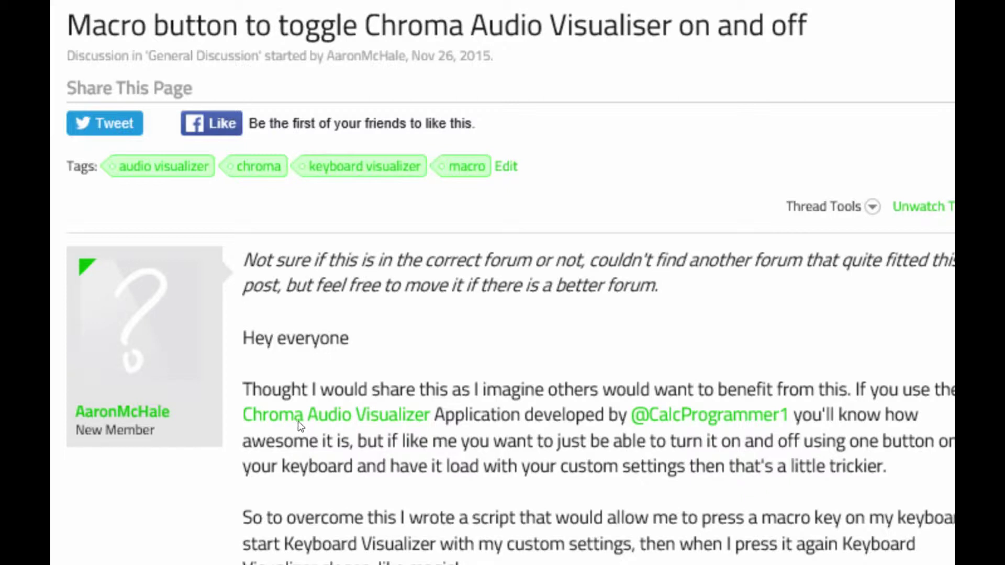
scroll(450, 377, down, 2)
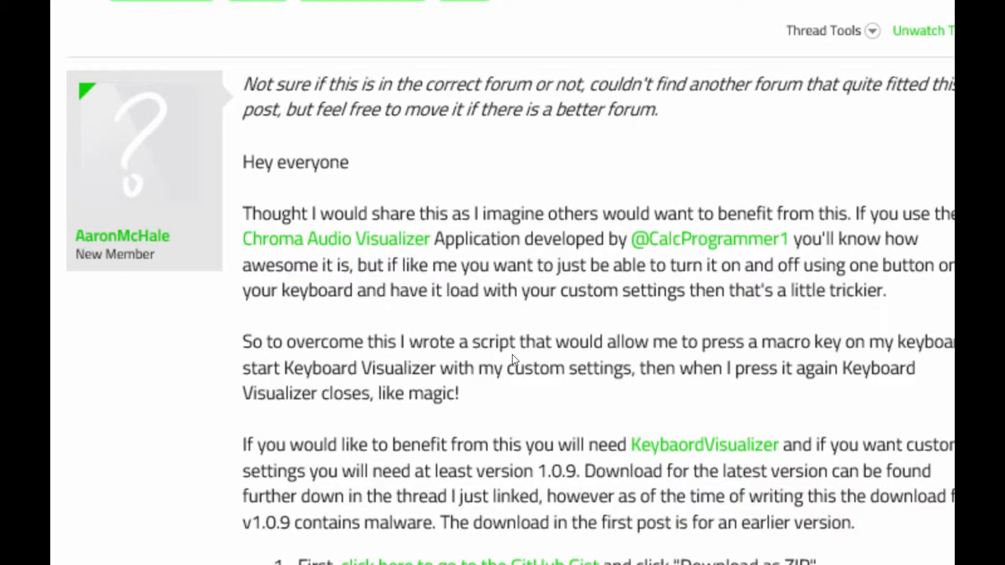
scroll(466, 465, down, 1)
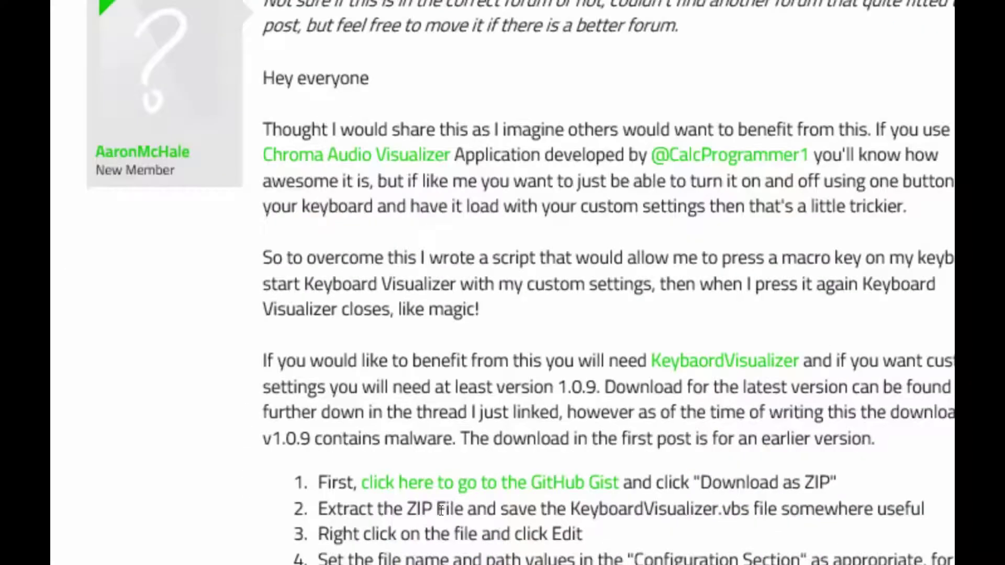
- Follow the forum link to the KeybaordVisualizer.vbs GitHub Gist
right_click(473, 476)
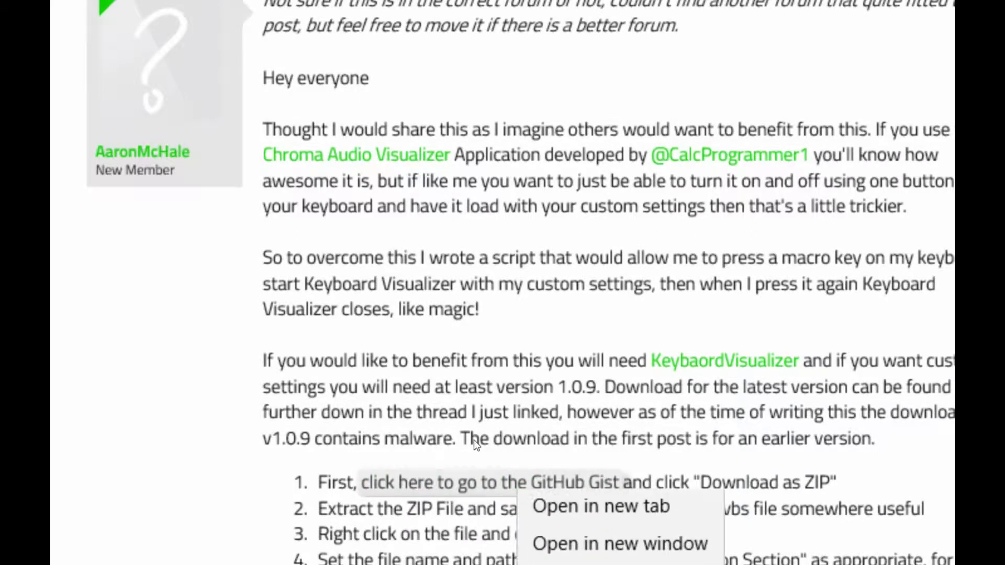
click(473, 441)
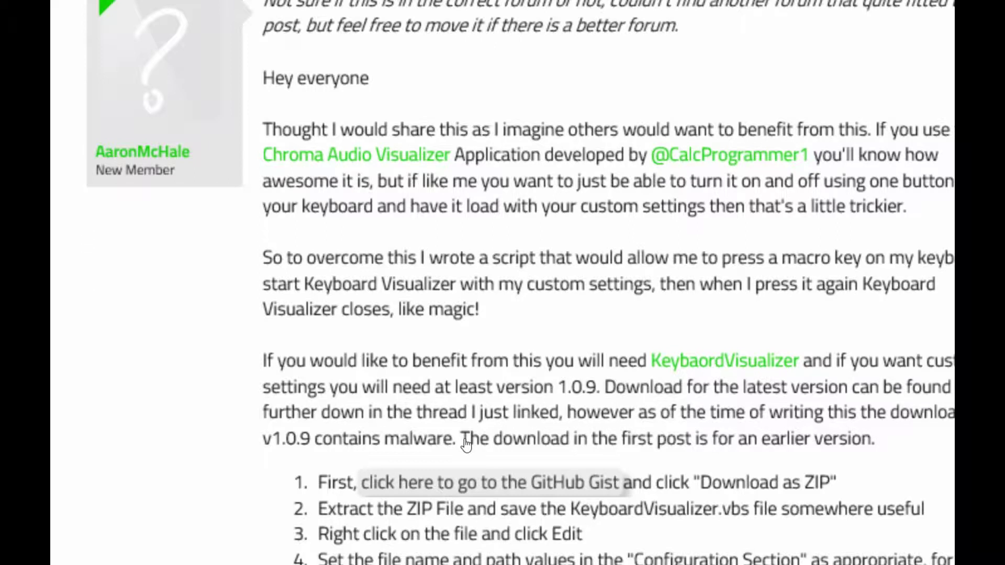
click(466, 477)
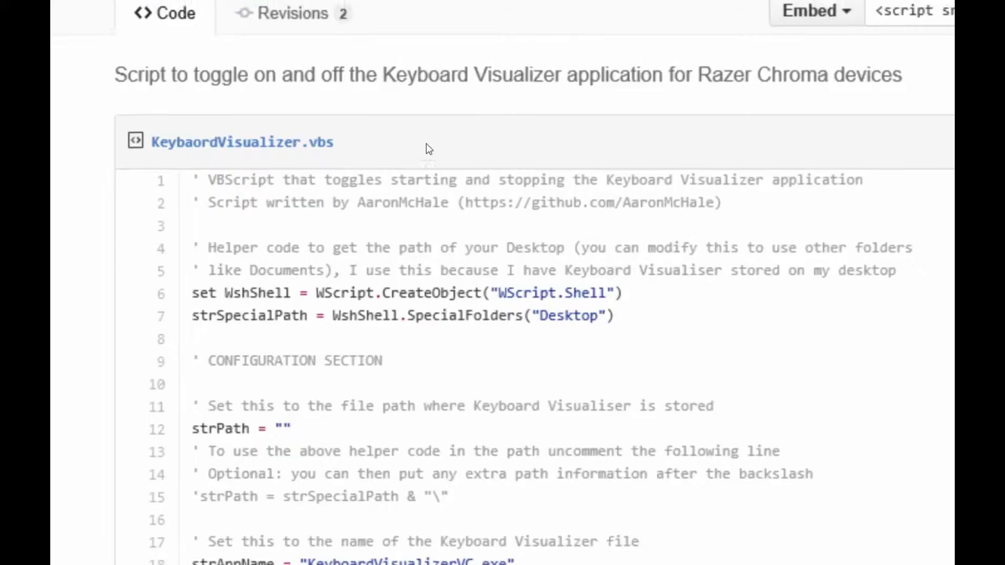
scroll(475, 420, down, 5)
scroll(476, 393, down, 8)
scroll(478, 374, up, 5)
scroll(477, 365, up, 3)
scroll(474, 341, down, 3)
scroll(463, 330, down, 3)
scroll(445, 324, down, 2)
scroll(444, 329, up, 6)
scroll(445, 329, up, 4)
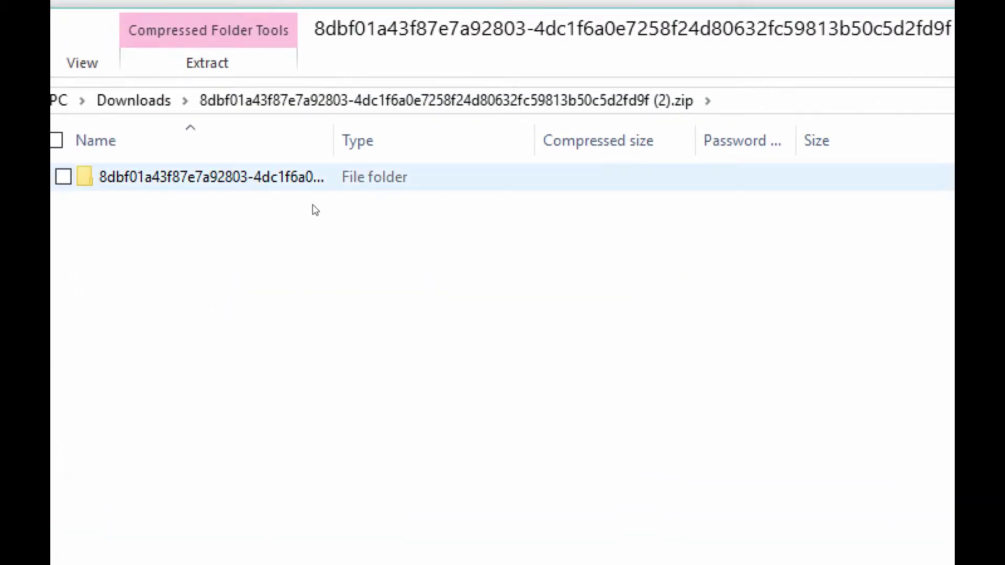
- Open the folder inside the ZIP and copy KeybaordVisualizer.vbs
double_click(312, 206)
click(321, 205)
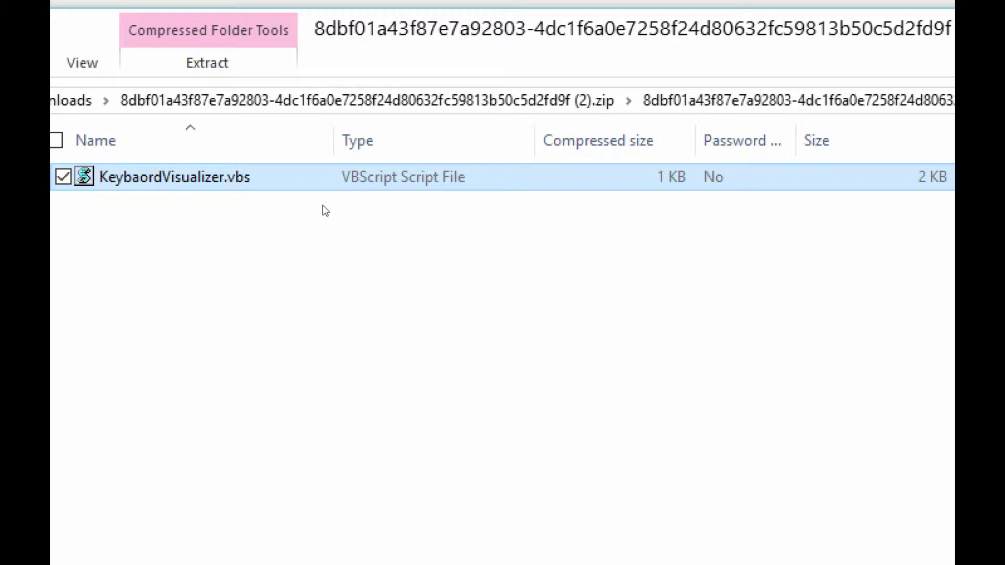
right_click(313, 196)
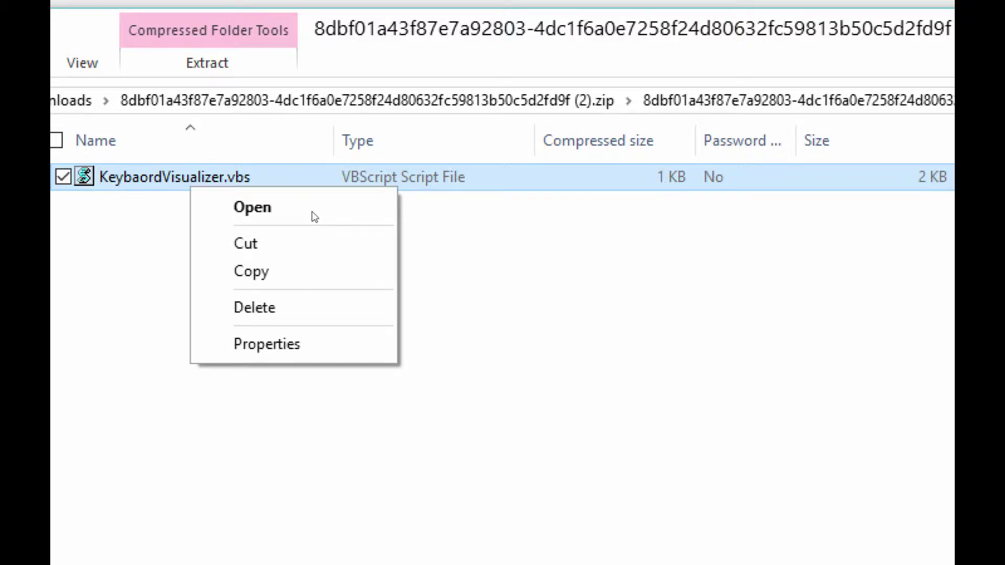
click(336, 267)
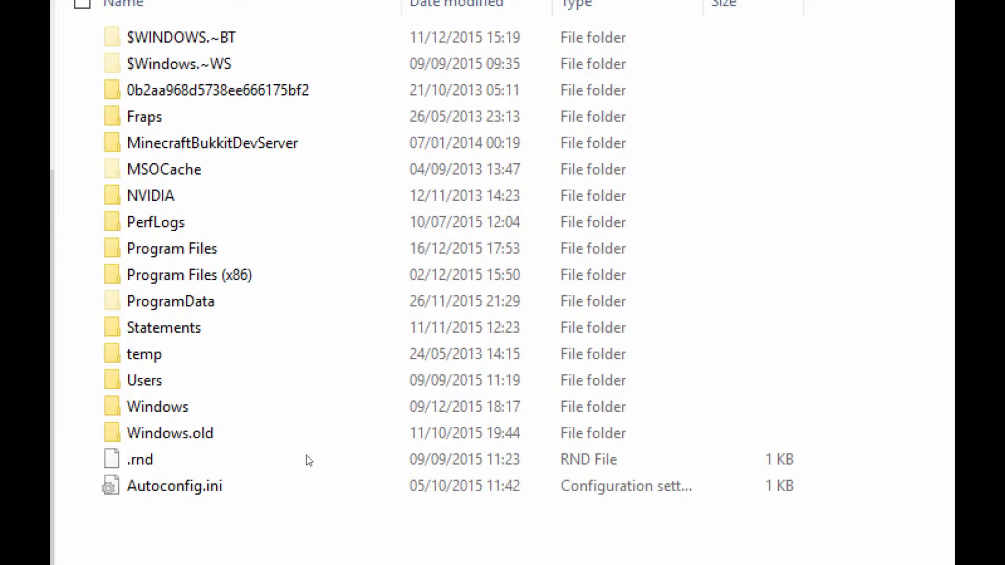
- Create a Chroma folder in C:\ and paste KeybaordVisualizer.vbs into it
right_click(306, 454)
mouse_move(369, 480)
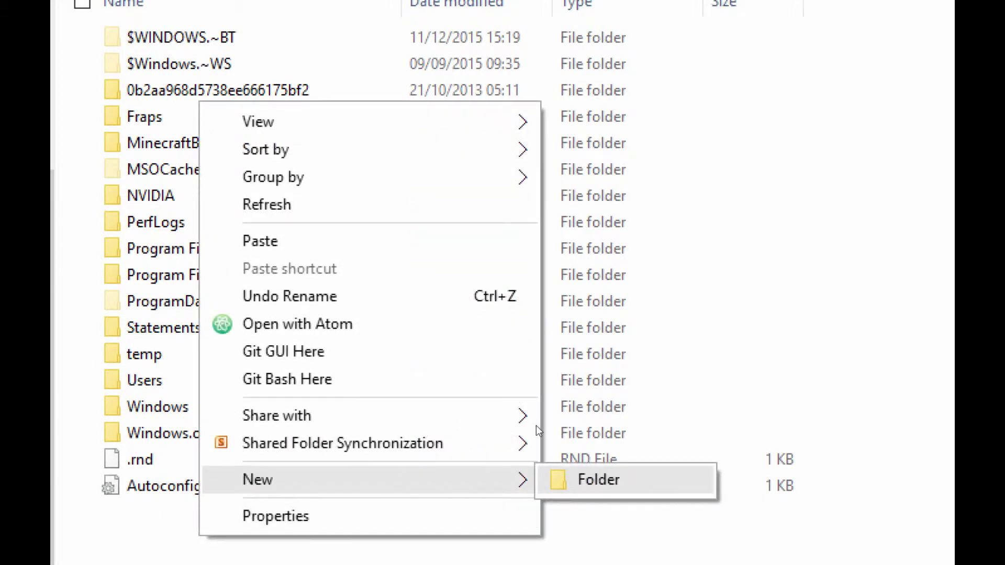
click(598, 479)
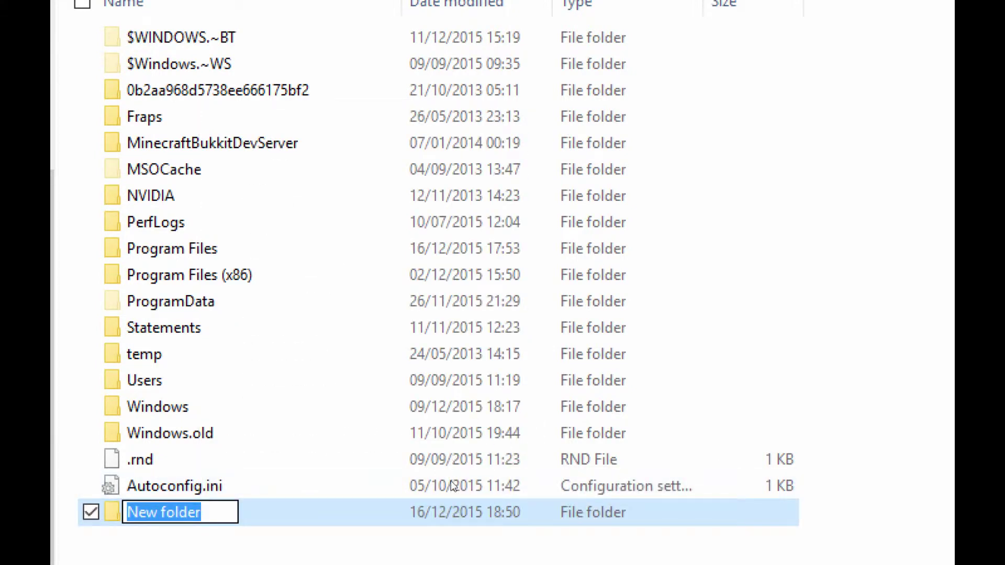
text(Chroma)
key(Return)
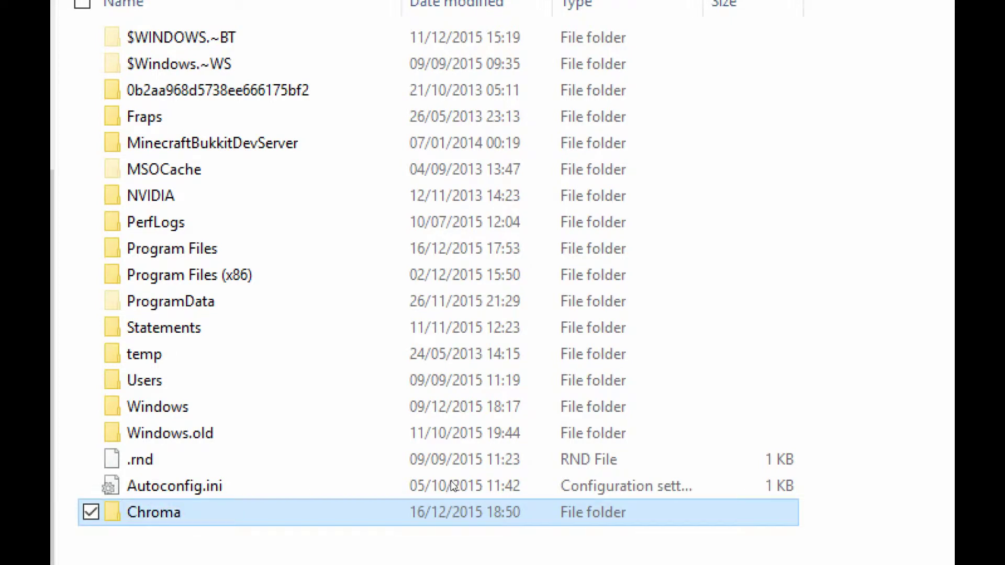
key(Return)
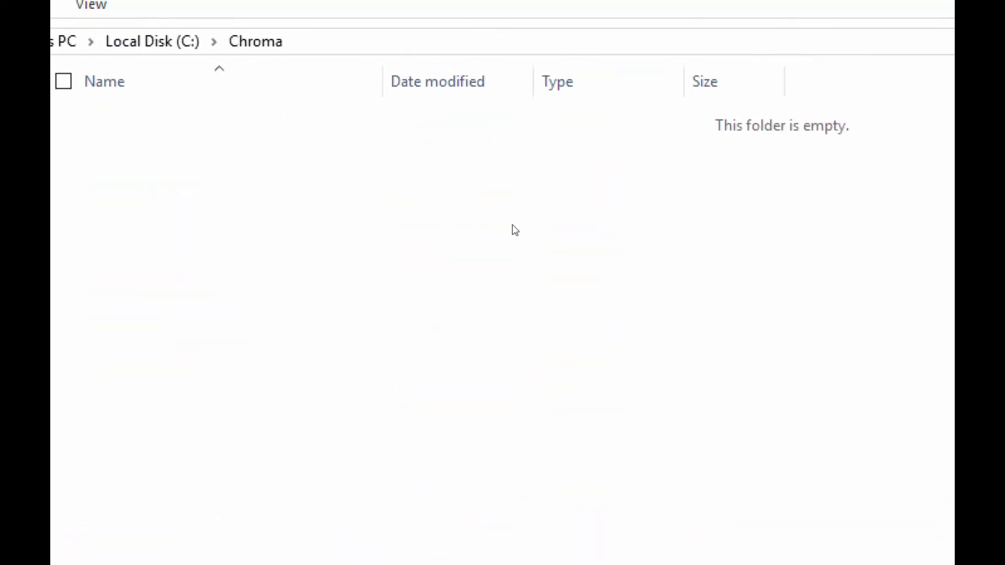
key(ctrl+v)
click(514, 230)
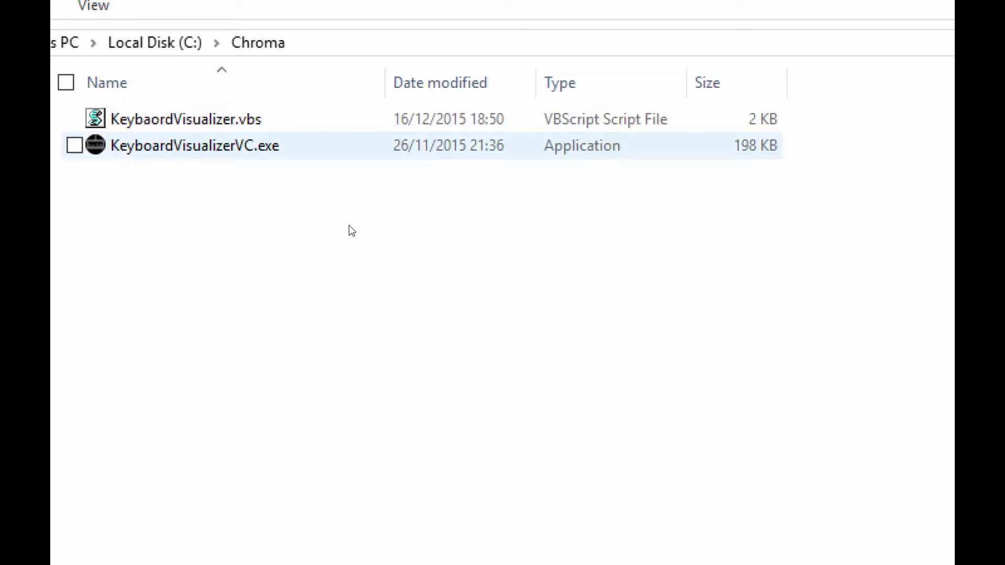
- Run KeyboardVisualizerVC.exe from Chroma, then bring up KeybaordVisualizer.vbs's context menu
key(space)
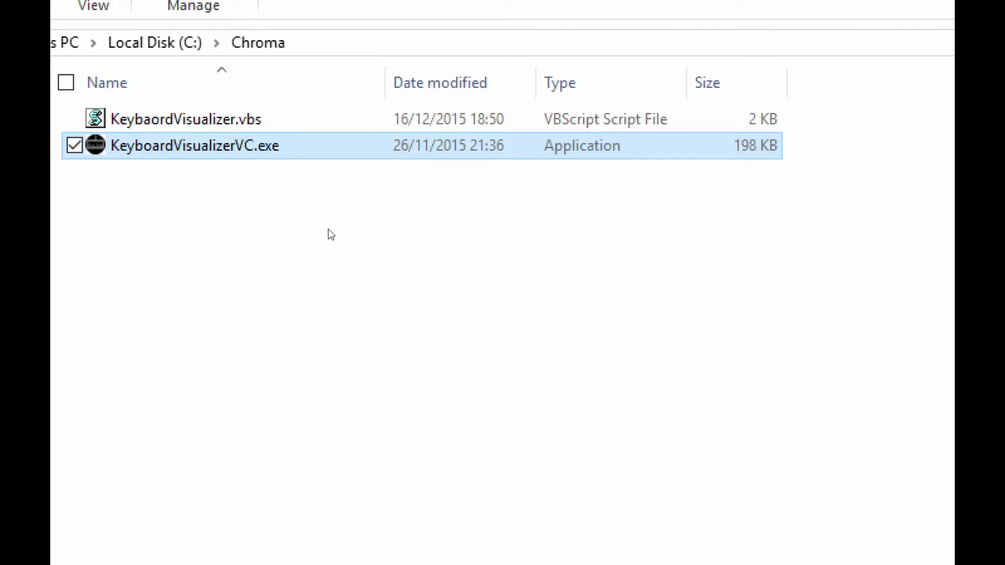
key(Return)
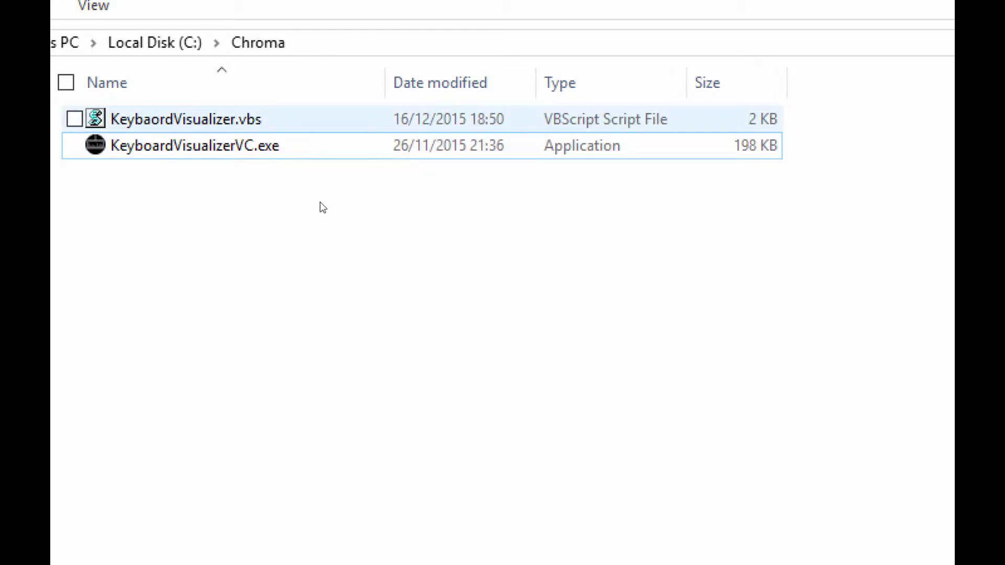
key(Up)
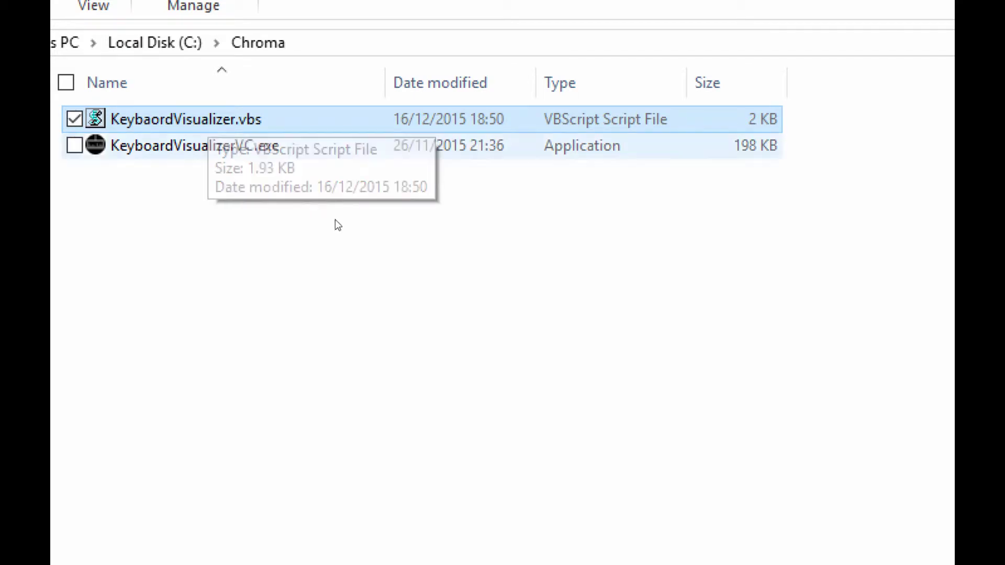
key(Menu)
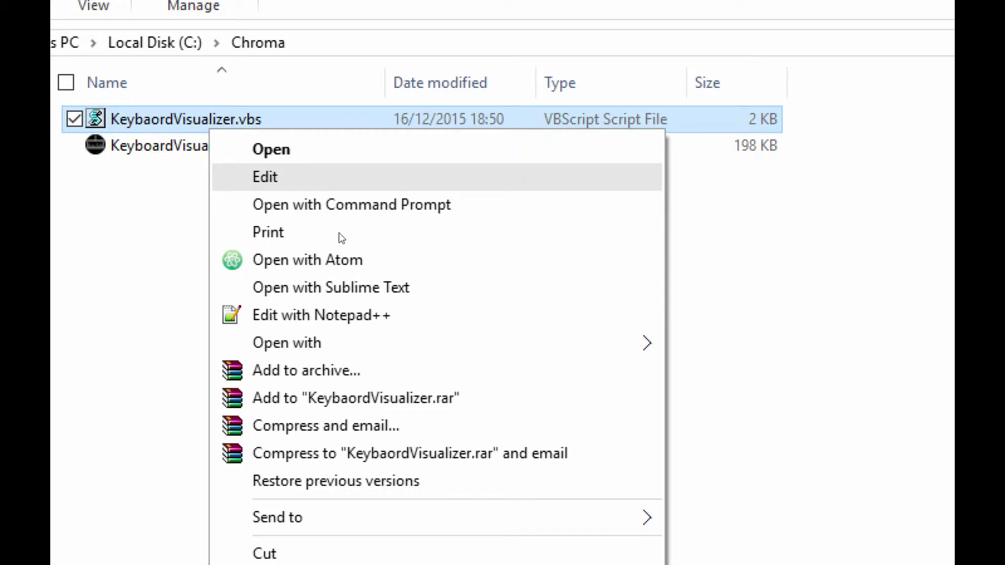
- Edit KeybaordVisualizer.vbs in Notepad++ with the cursor on the strPath line
click(363, 306)
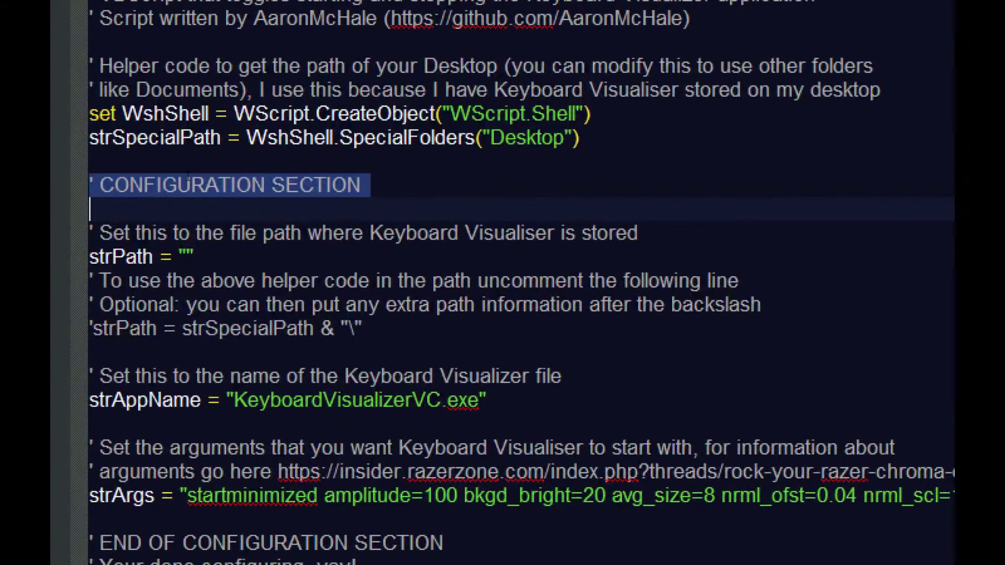
click(193, 256)
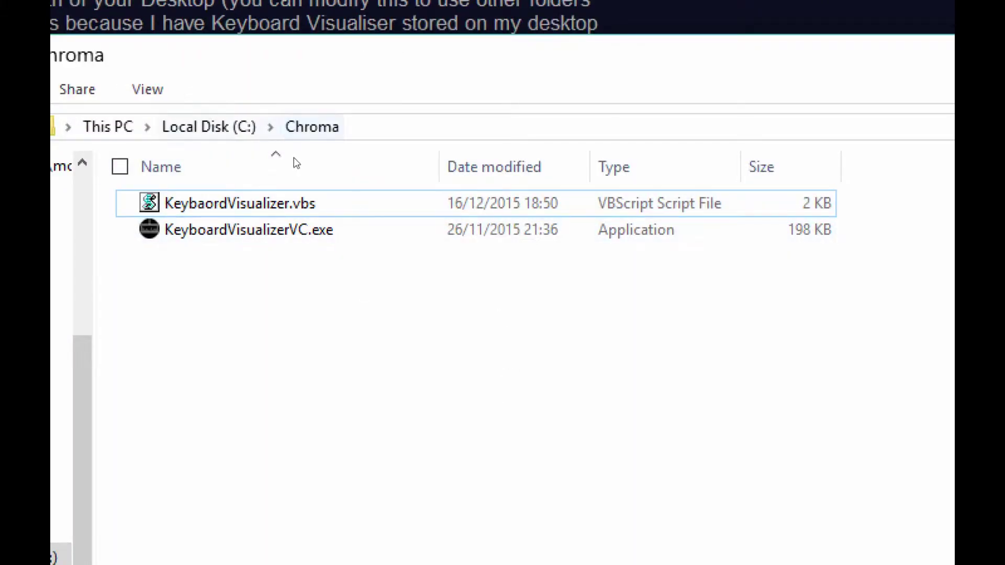
- Copy the C:\Chroma path from the address bar and return to the Notepad++ script
click(377, 127)
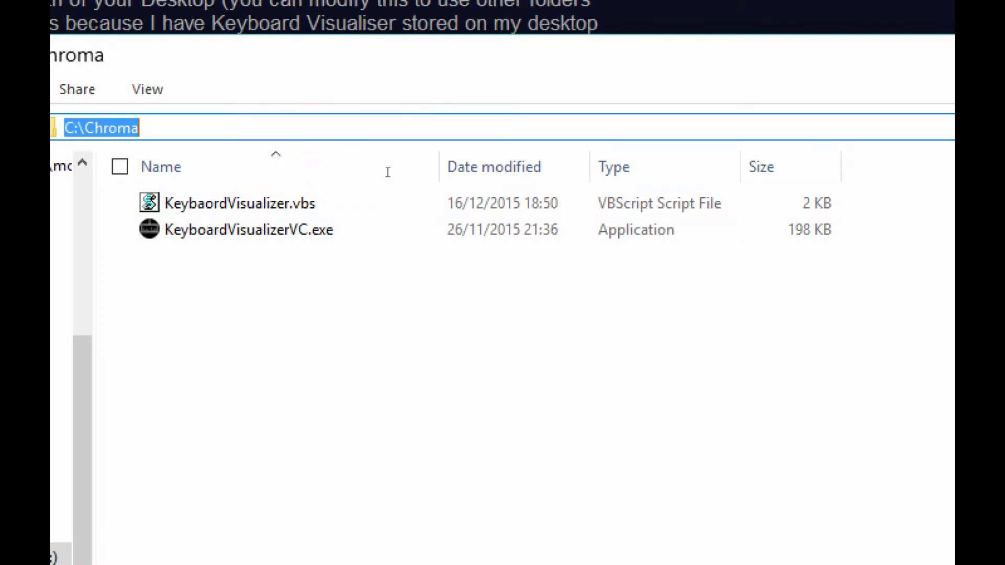
right_click(249, 169)
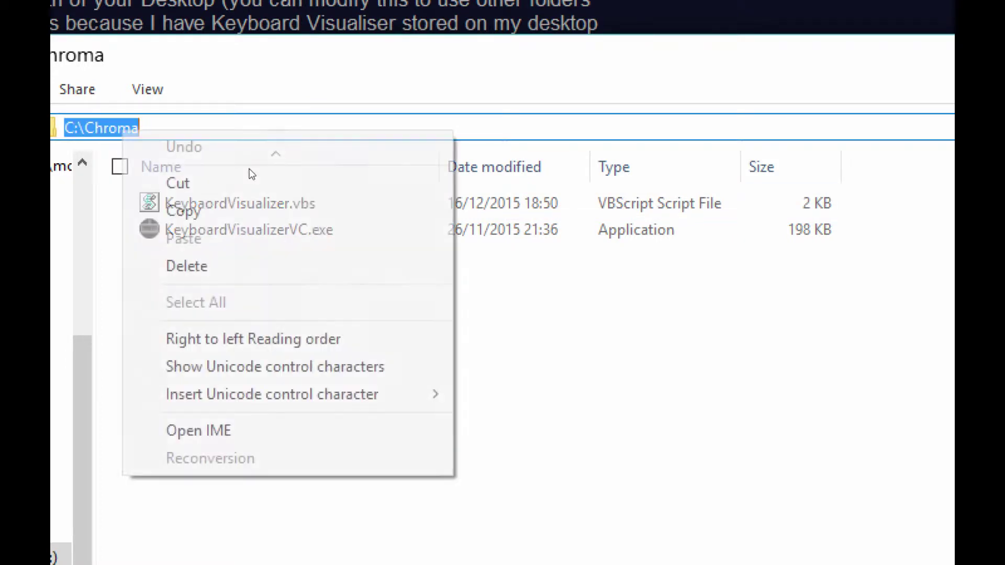
click(422, 194)
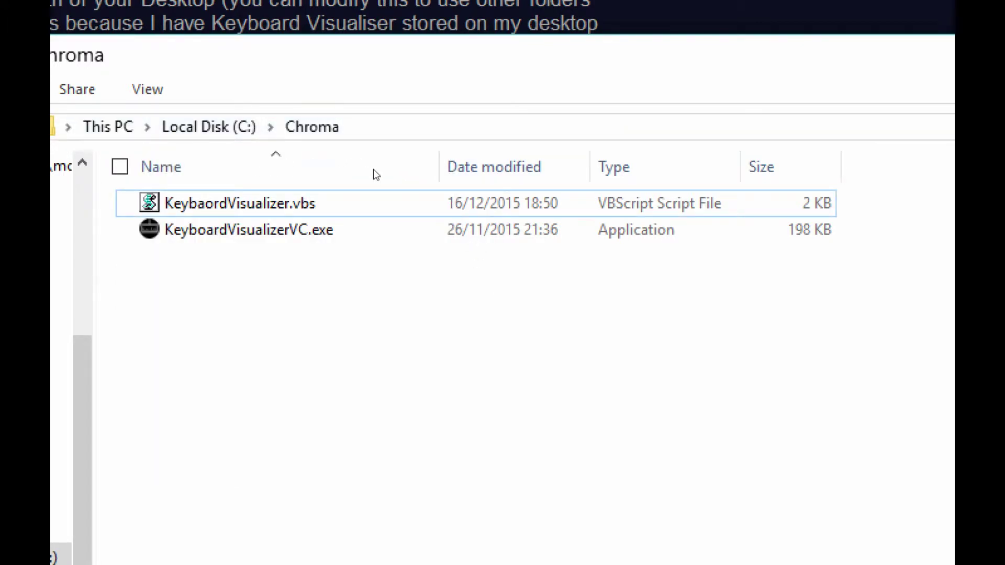
key(alt+d)
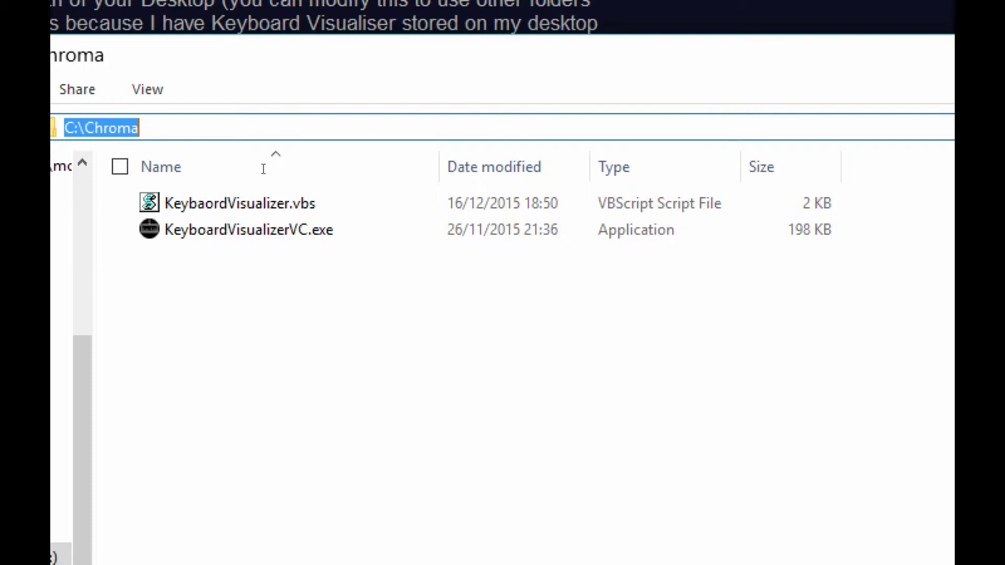
right_click(251, 167)
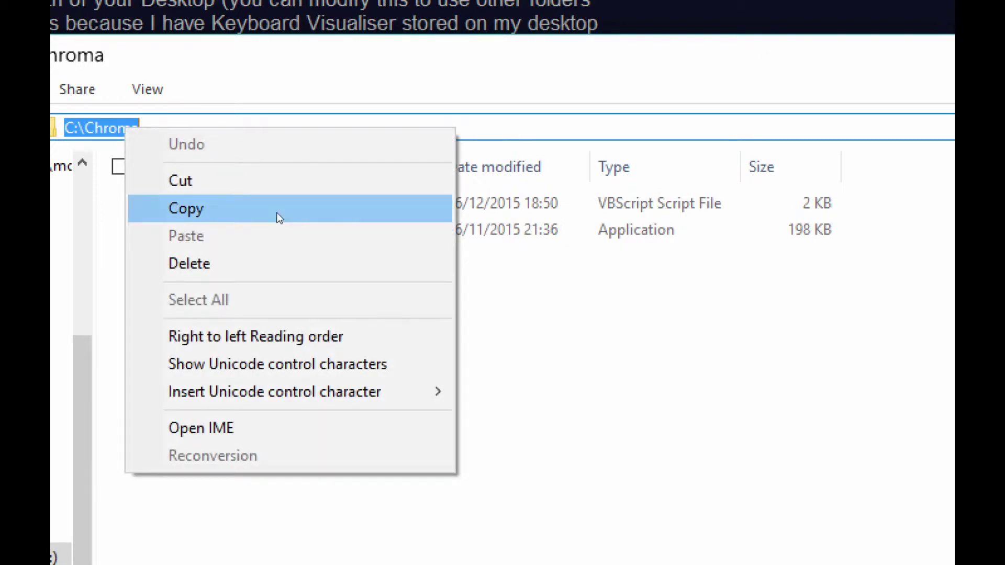
click(276, 213)
key(Escape)
key(alt+Tab)
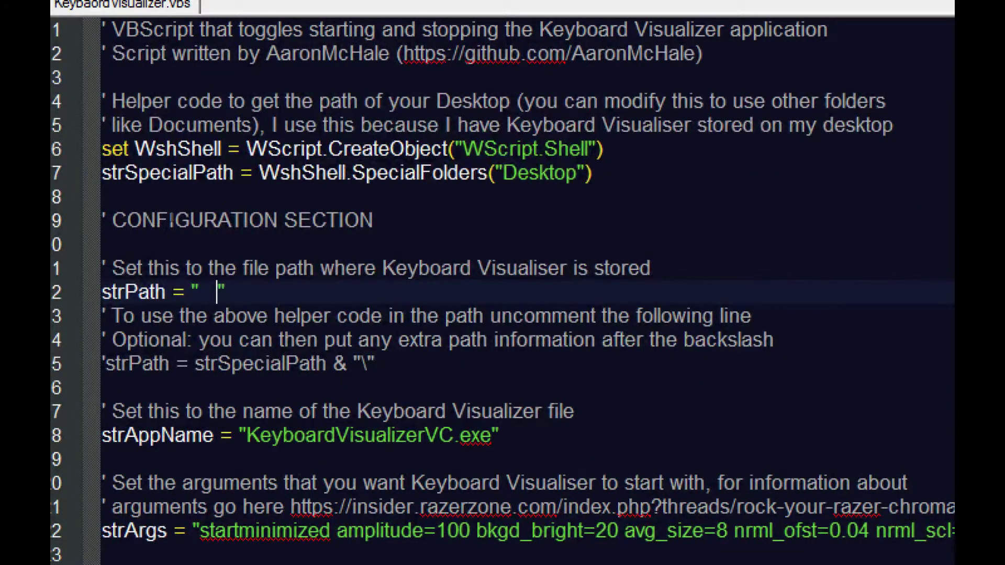
key(Left)
key(Left)
key(Right)
key(Right)
key(BackSpace)
key(BackSpace)
key(BackSpace)
text(C:\Chroma)
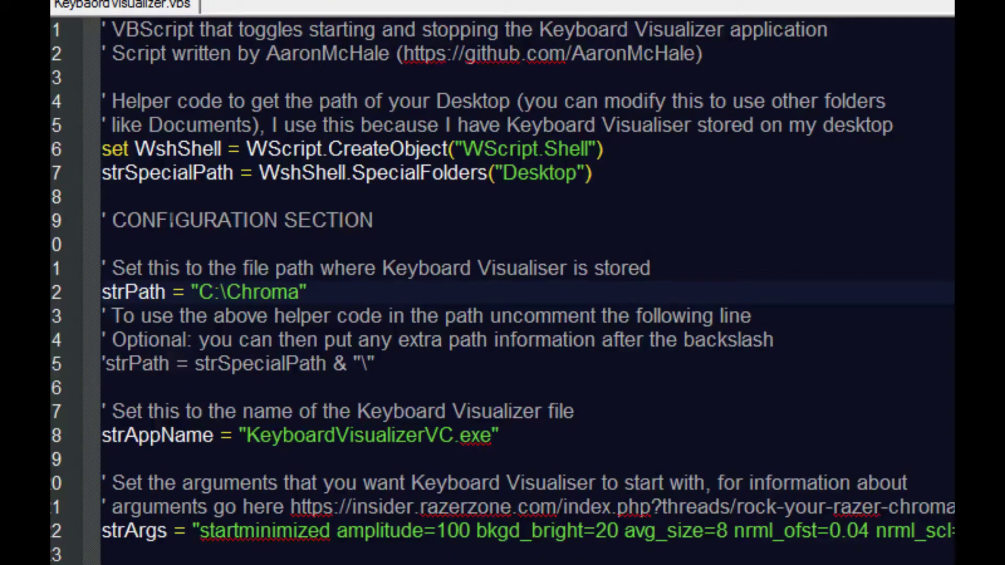
text(\)
key(Right)
key(Right)
key(Down)
key(Home)
key(Down)
key(Down)
key(Up)
key(Up)
key(Up)
key(End)
key(Left)
key(shift+Left)
key(shift+Left)
key(shift+ctrl+Left)
key(shift+ctrl+Left)
key(shift+Left)
key(Delete)
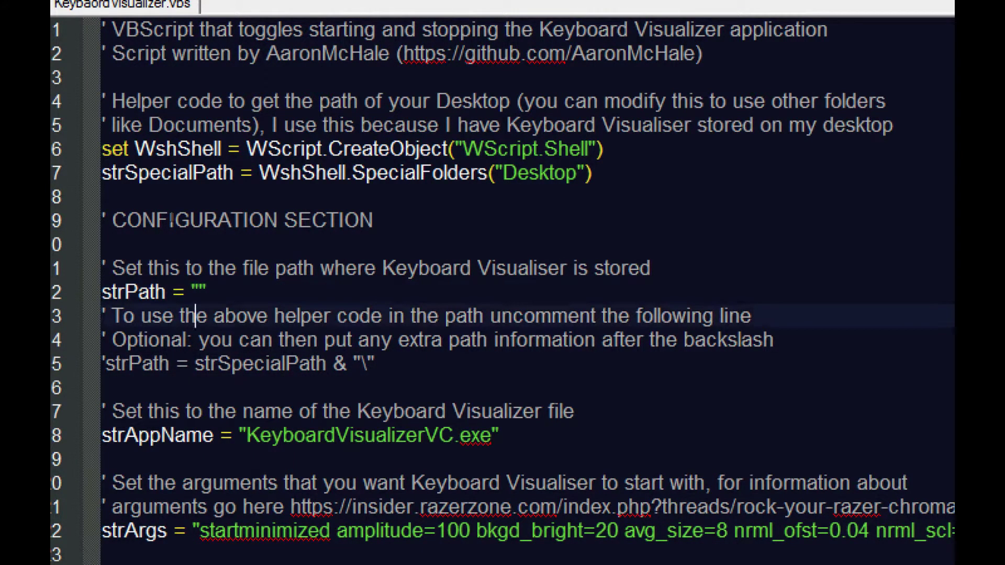
click(189, 364)
key(Left)
key(Left)
key(Left)
key(Left)
key(Left)
key(Left)
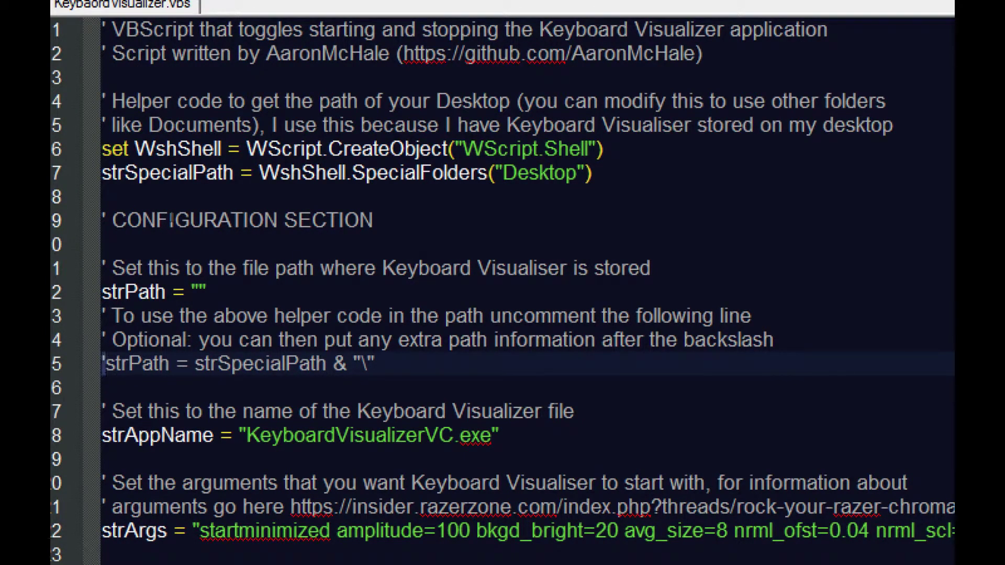
- Edit the comment apostrophe on the desktop-based strPath line 15
key(Delete)
text(C:\Chroma\)
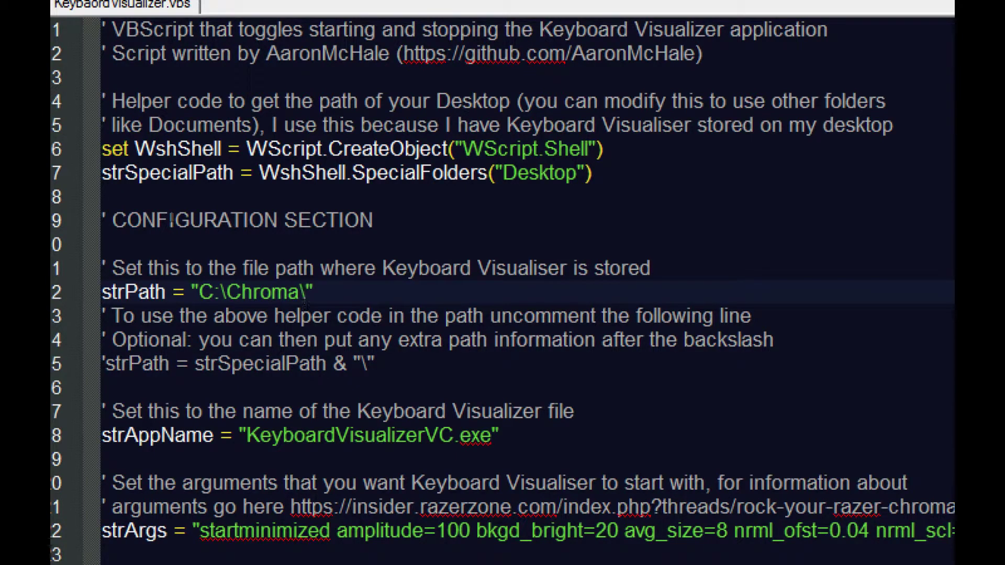
key(Right)
key(Right)
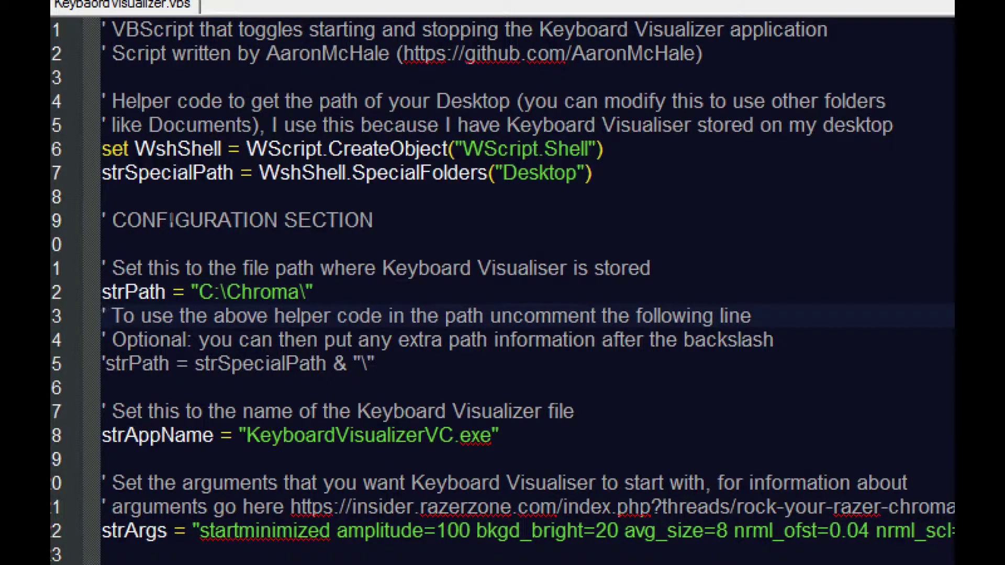
key(Down)
key(Down)
- Check the Desktop and WScript.Shell helper lines, ending on empty line 16
key(Up)
key(Up)
key(Up)
key(Up)
key(Up)
key(Up)
key(Up)
key(Up)
key(End)
key(Left)
key(Left)
key(shift+Left)
key(shift+Left)
key(shift+Left)
key(shift+Left)
key(shift+Left)
key(shift+Left)
key(shift+Left)
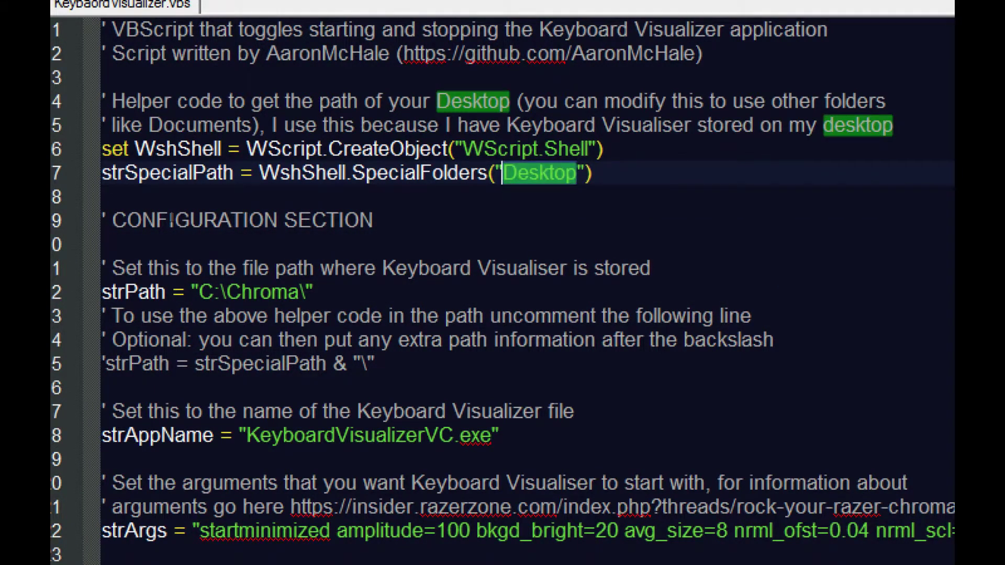
key(Right)
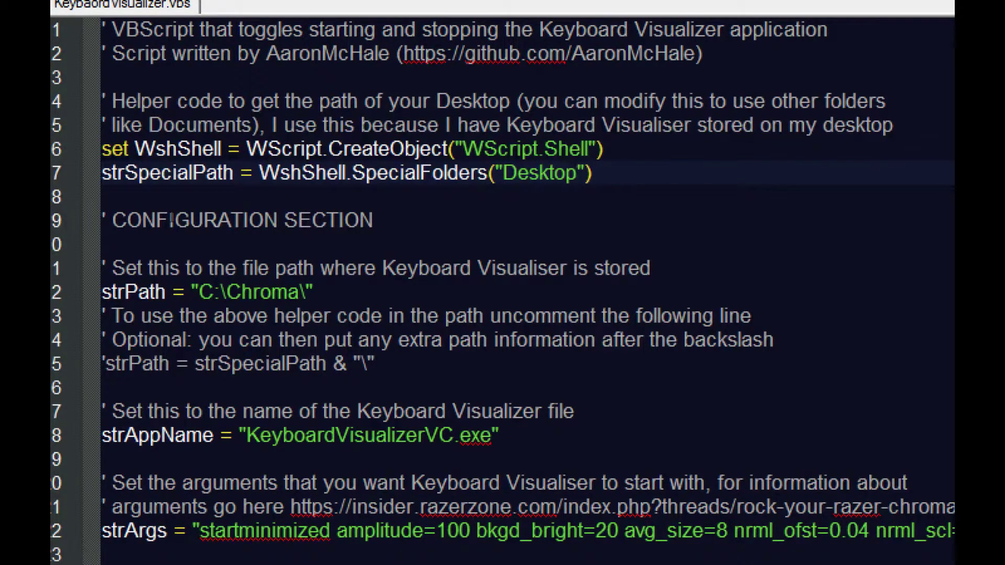
key(Up)
key(Left)
key(Left)
key(shift+Left)
key(shift+Left)
key(shift+Left)
key(Down)
key(Down)
key(Down)
key(Down)
key(Down)
key(Down)
key(Down)
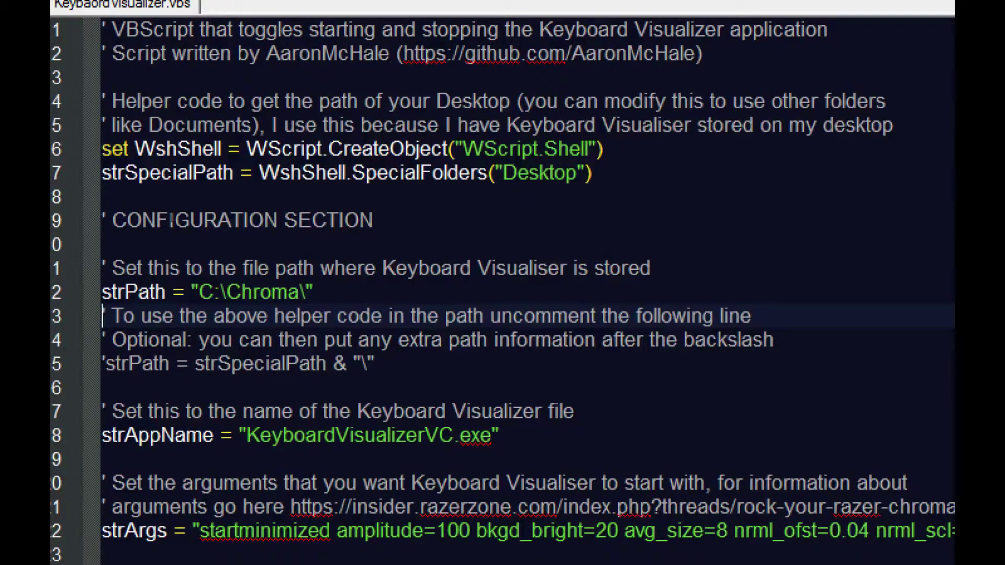
key(Down)
key(Down)
key(Down)
key(Down)
key(Down)
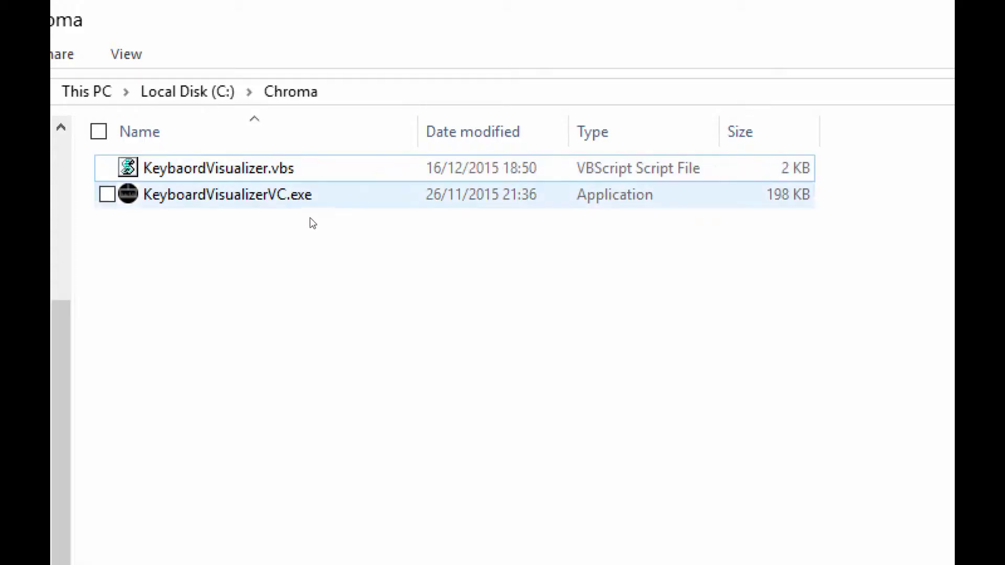
click(309, 196)
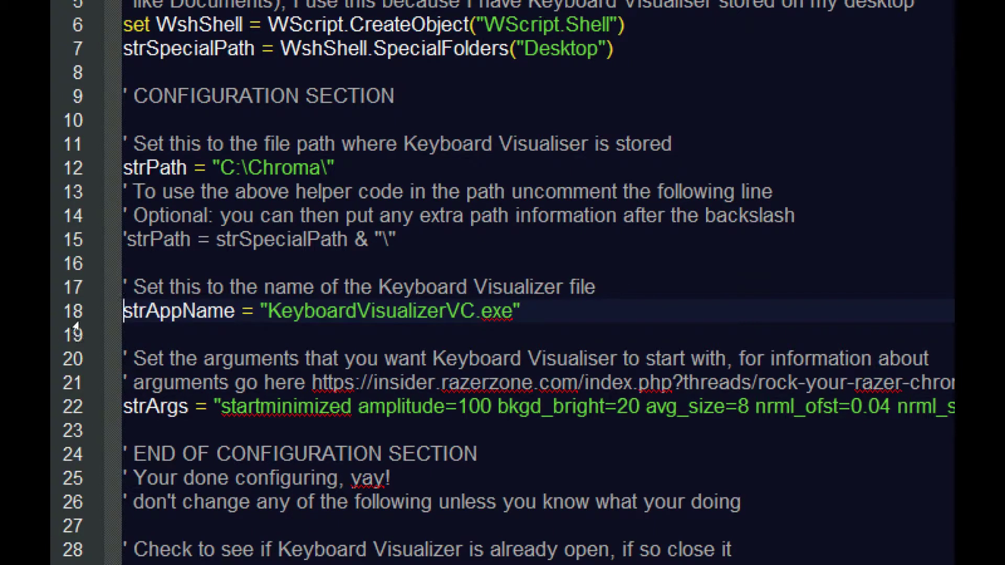
click(95, 406)
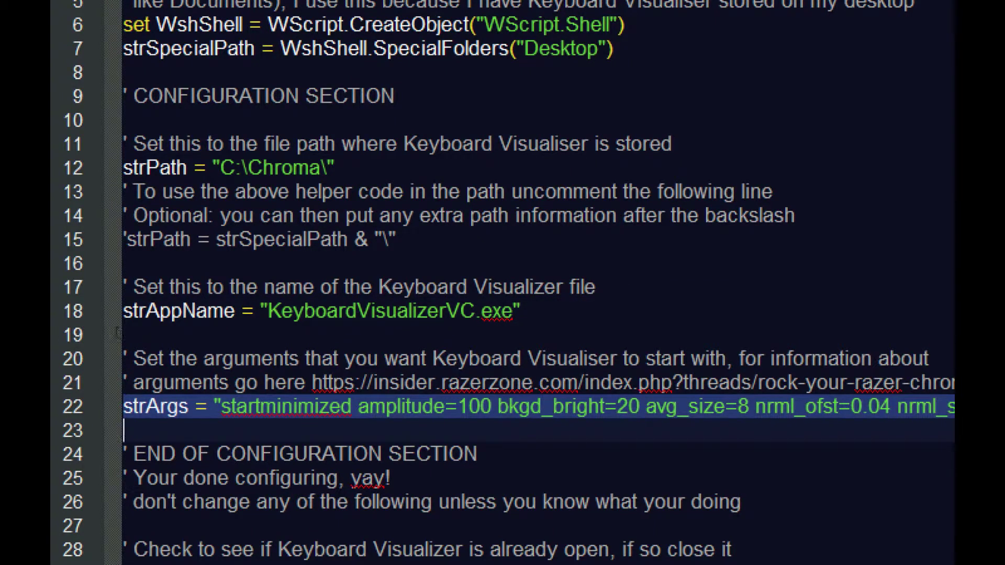
click(177, 406)
scroll(471, 314, right, 2)
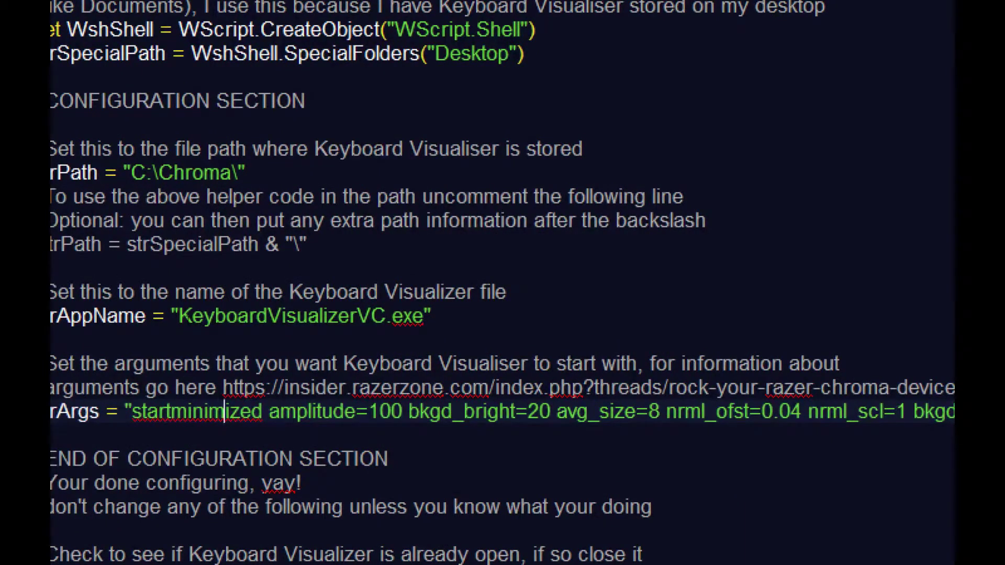
double_click(223, 411)
click(261, 410)
scroll(502, 314, right, 5)
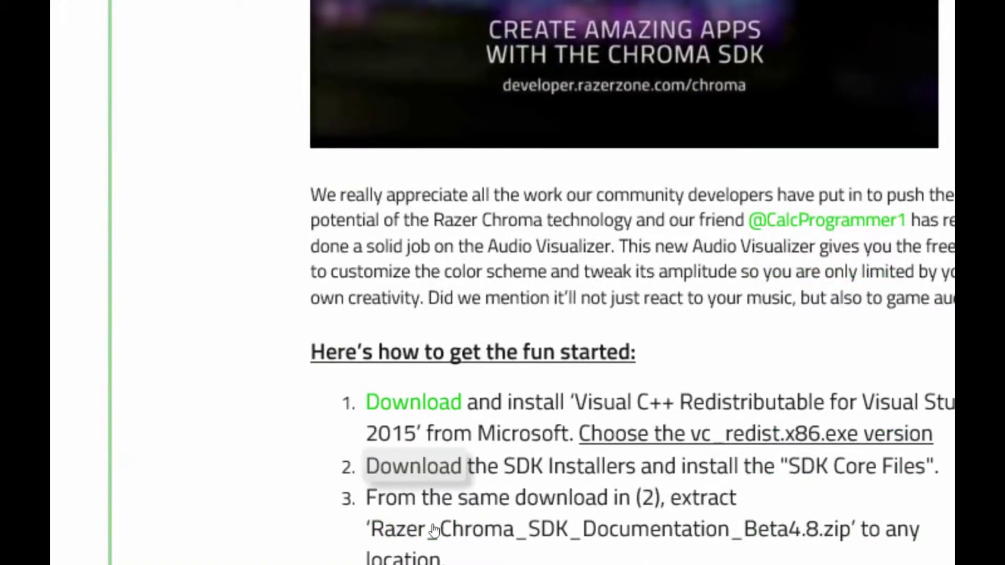
scroll(433, 541, down, 2)
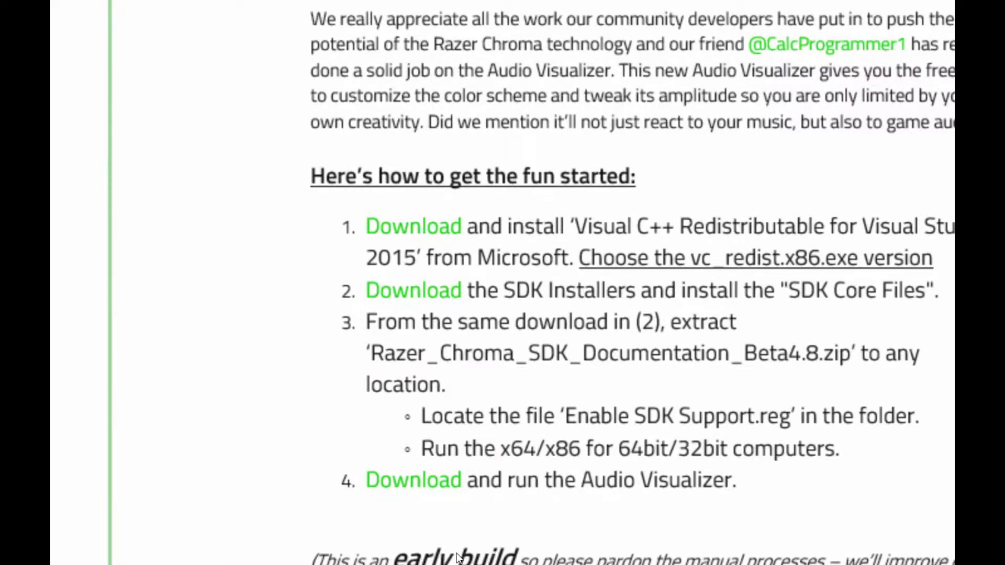
scroll(457, 555, down, 5)
scroll(458, 555, down, 5)
scroll(457, 556, down, 5)
scroll(448, 554, down, 5)
scroll(443, 550, down, 3)
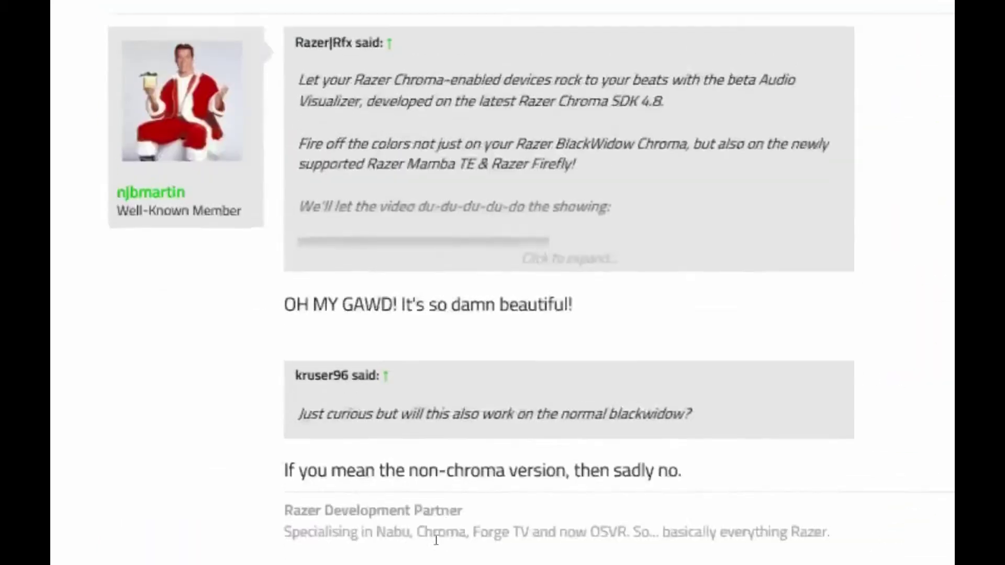
scroll(443, 530, down, 3)
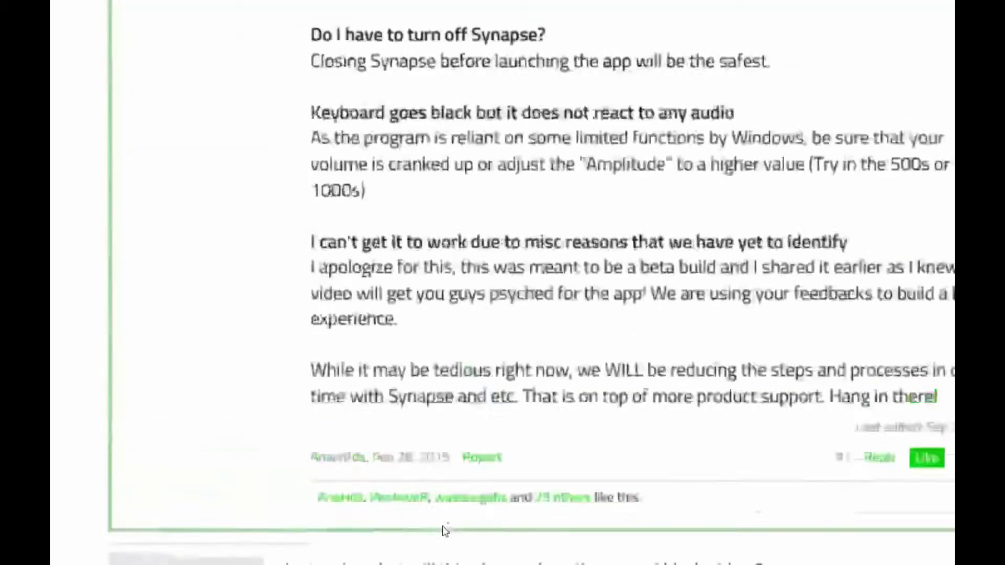
scroll(441, 530, up, 5)
scroll(442, 530, up, 5)
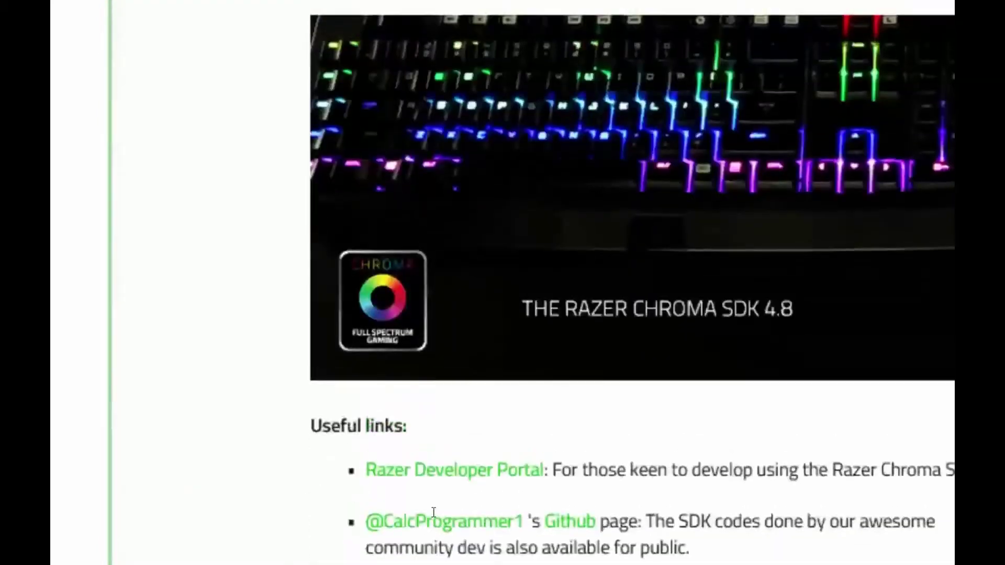
scroll(440, 518, up, 3)
scroll(439, 511, up, 5)
scroll(439, 524, up, 3)
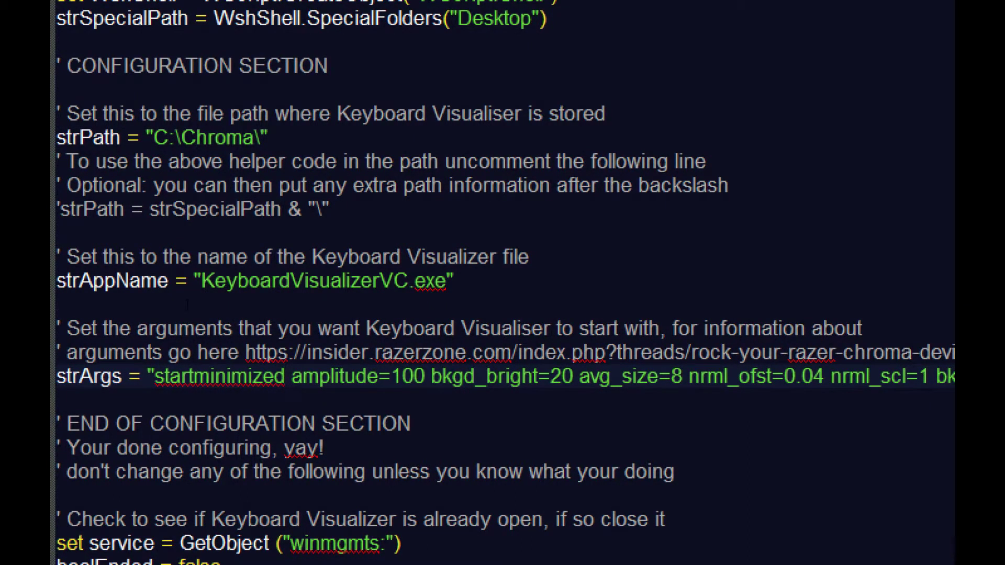
- Compare the forum's command line arguments and bkgd_mode values with the script's strArgs line
drag(245, 352, 440, 377)
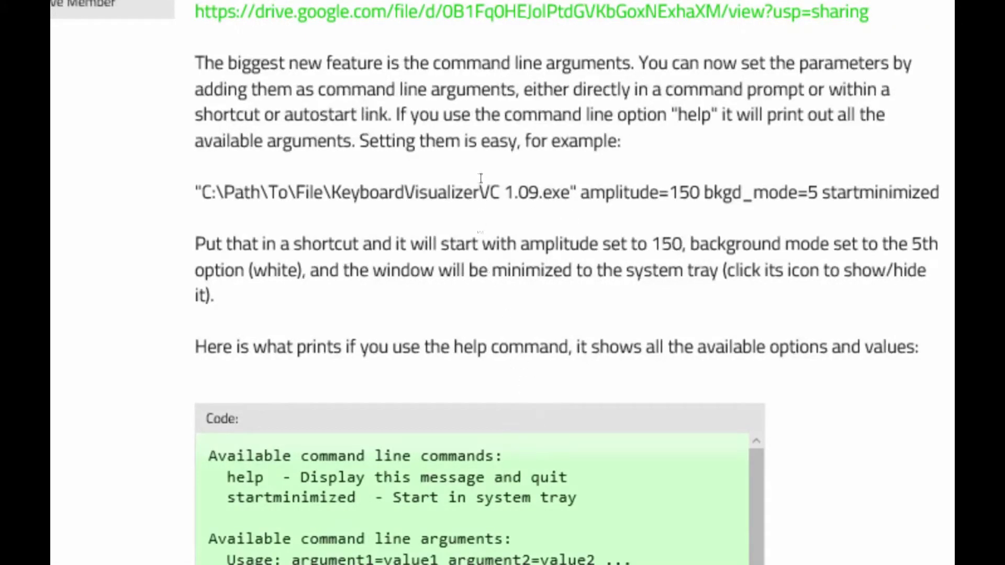
scroll(478, 180, up, 3)
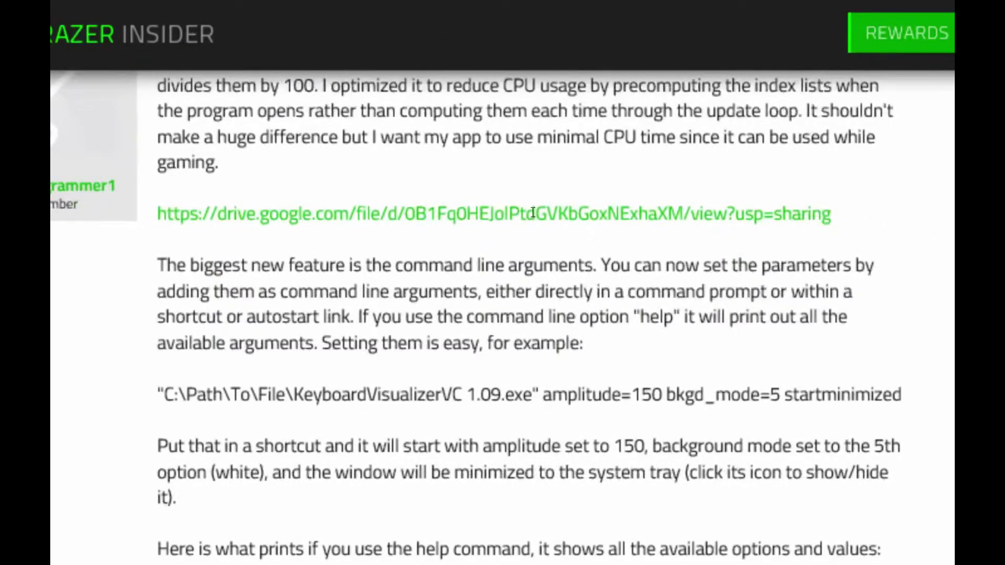
scroll(533, 213, down, 3)
scroll(495, 314, up, 2)
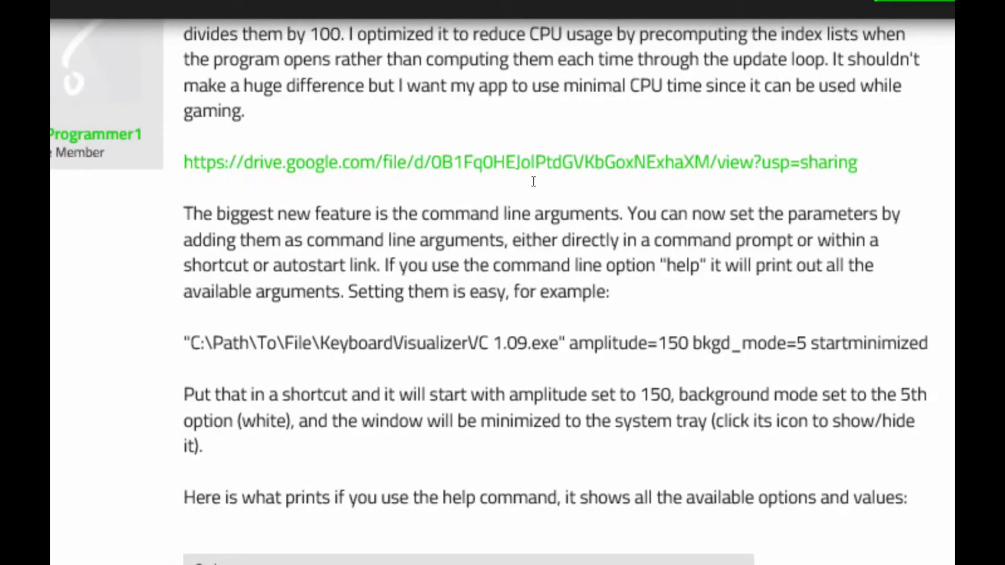
scroll(463, 302, down, 3)
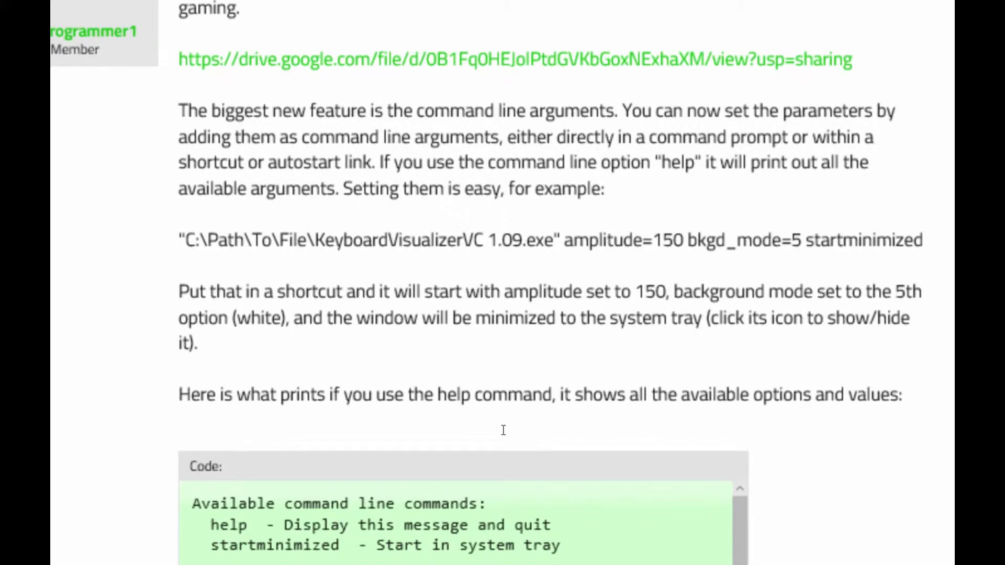
scroll(503, 430, down, 3)
scroll(502, 430, down, 2)
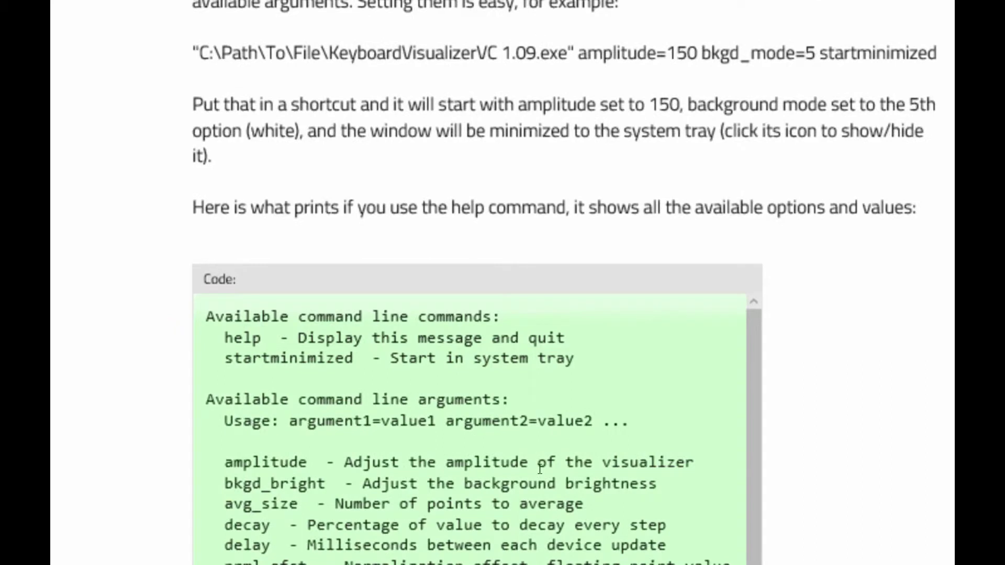
scroll(566, 452, down, 3)
scroll(578, 450, up, 3)
scroll(579, 450, down, 3)
scroll(784, 416, down, 2)
scroll(769, 423, down, 3)
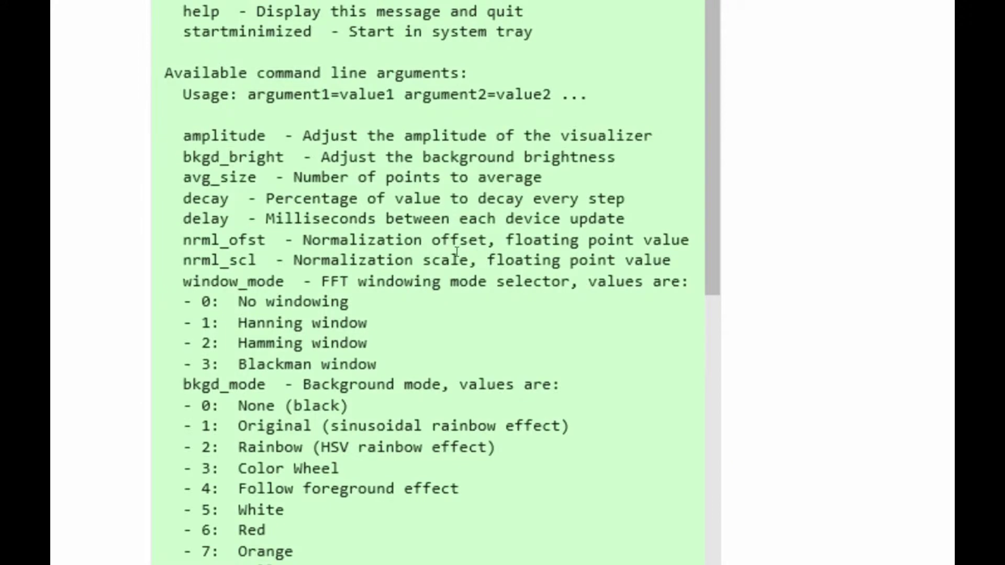
key(alt+Tab)
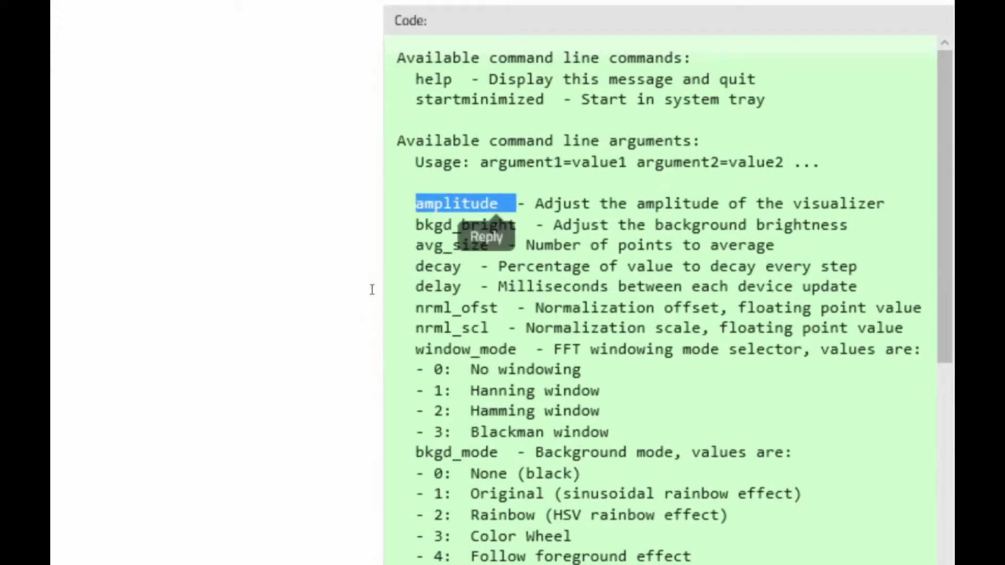
click(394, 276)
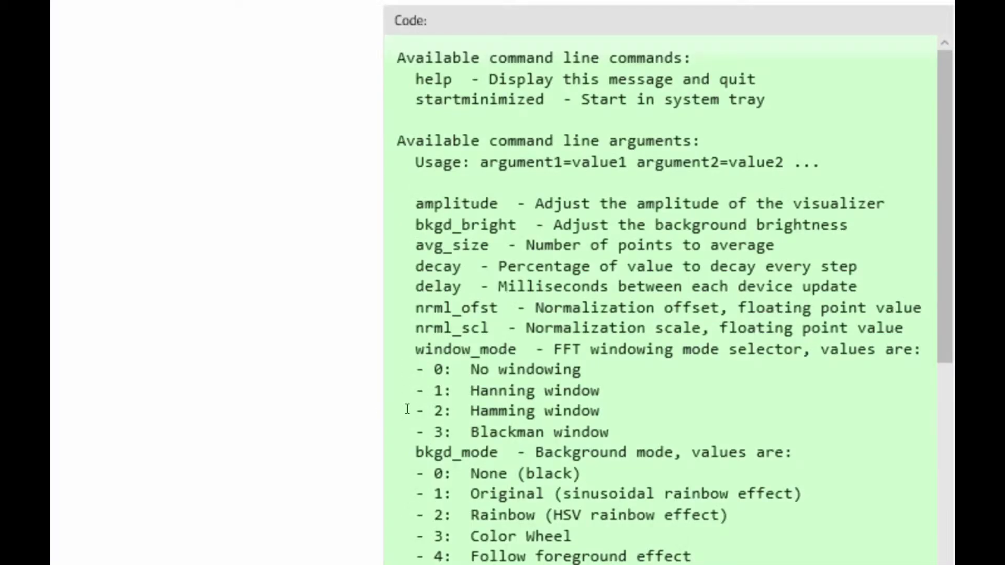
scroll(407, 409, down, 2)
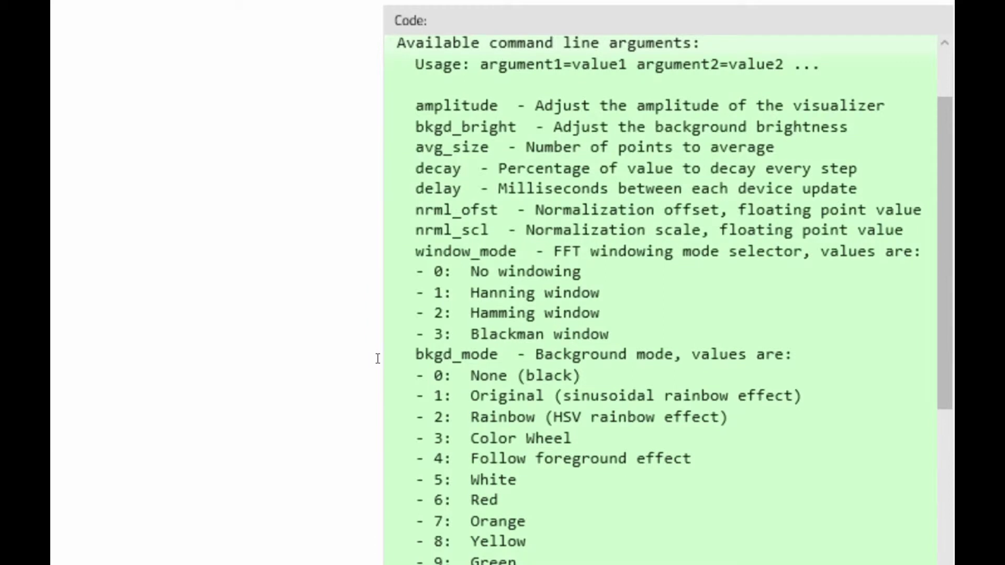
scroll(381, 353, down, 2)
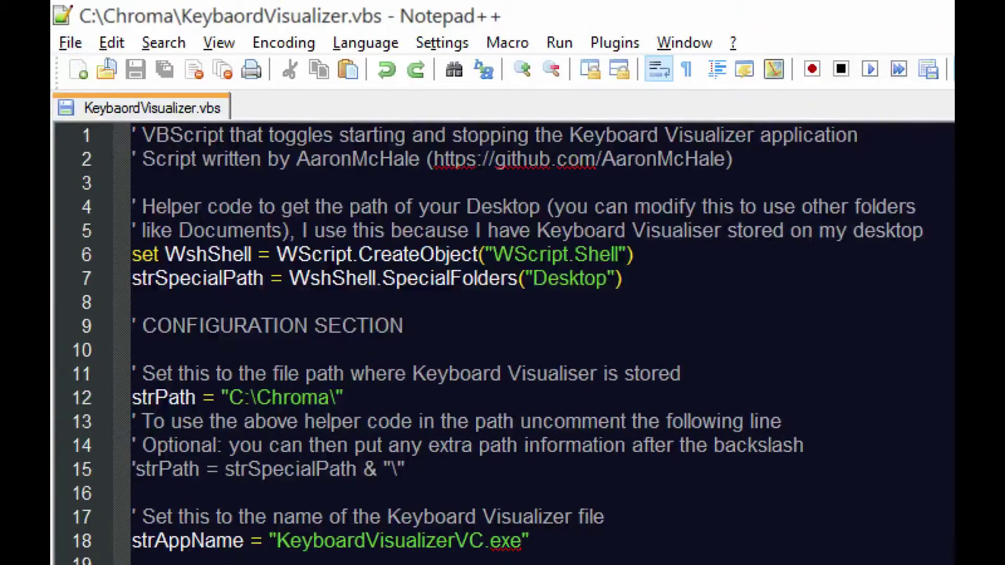
- Close the KeybaordVisualizer.vbs tab in Notepad++ from its tab menu
right_click(152, 108)
click(243, 120)
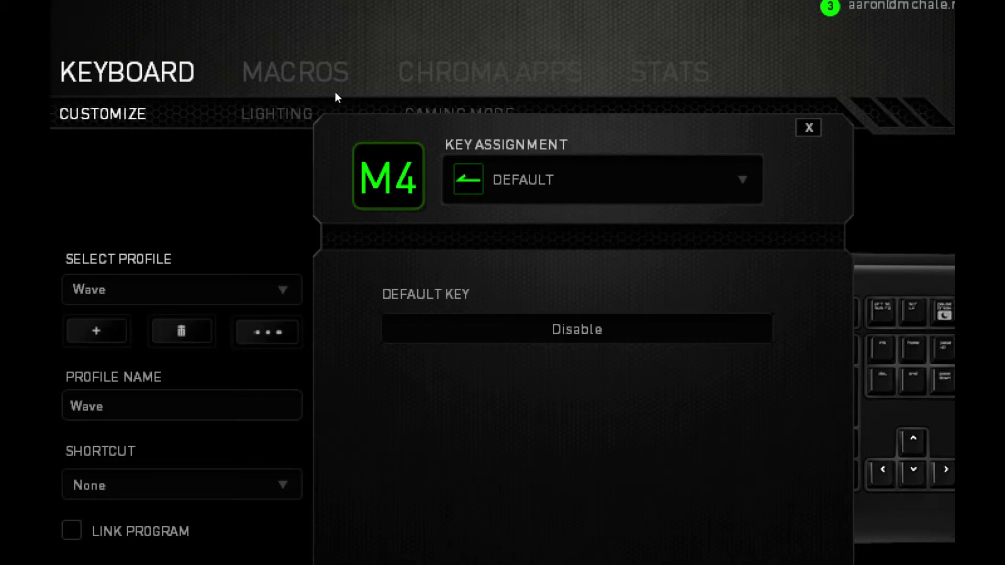
- Choose Launch Program from the M4 key's assignment type list
key(Down)
key(Down)
key(Down)
key(Down)
key(Down)
key(Down)
key(Down)
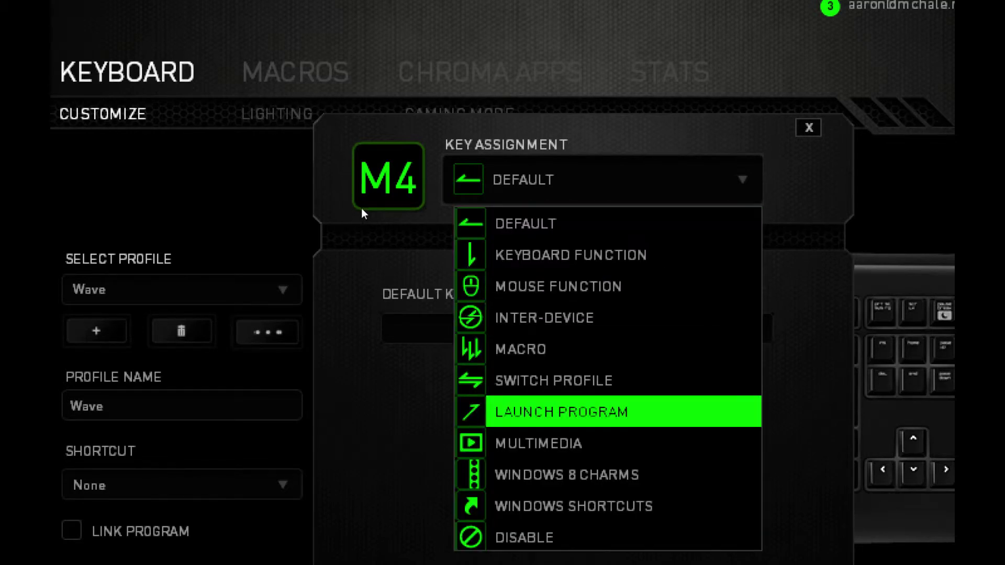
key(Return)
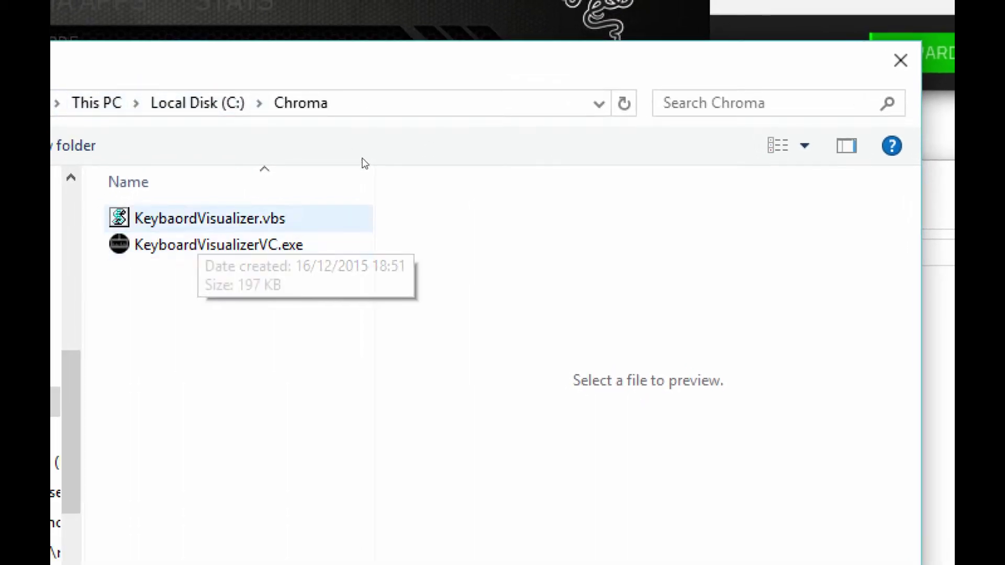
- Choose KeybaordVisualizer.vbs, not KeyboardVisualizerVC.exe, in C:\Chroma as M4's Launch Program file
key(Down)
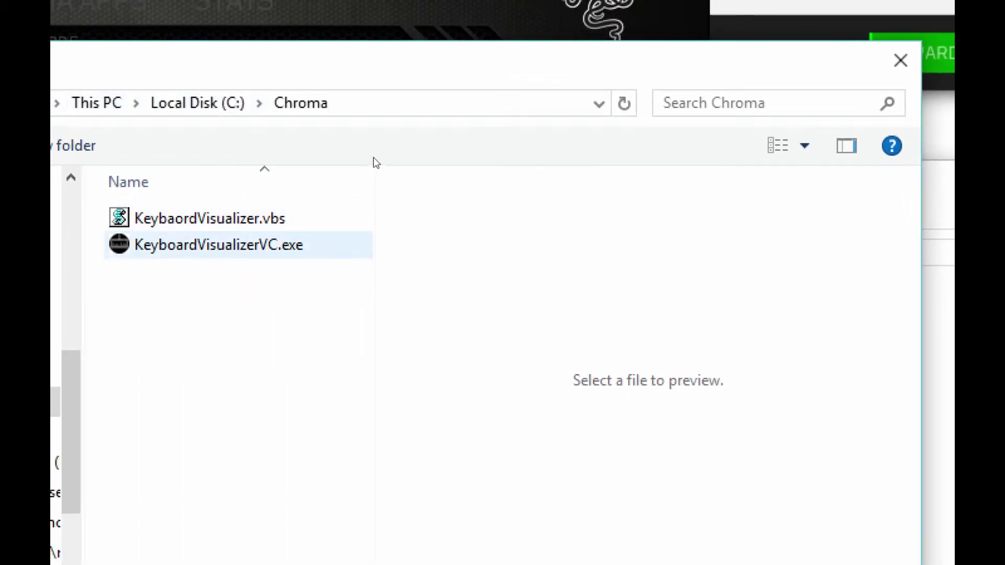
key(Up)
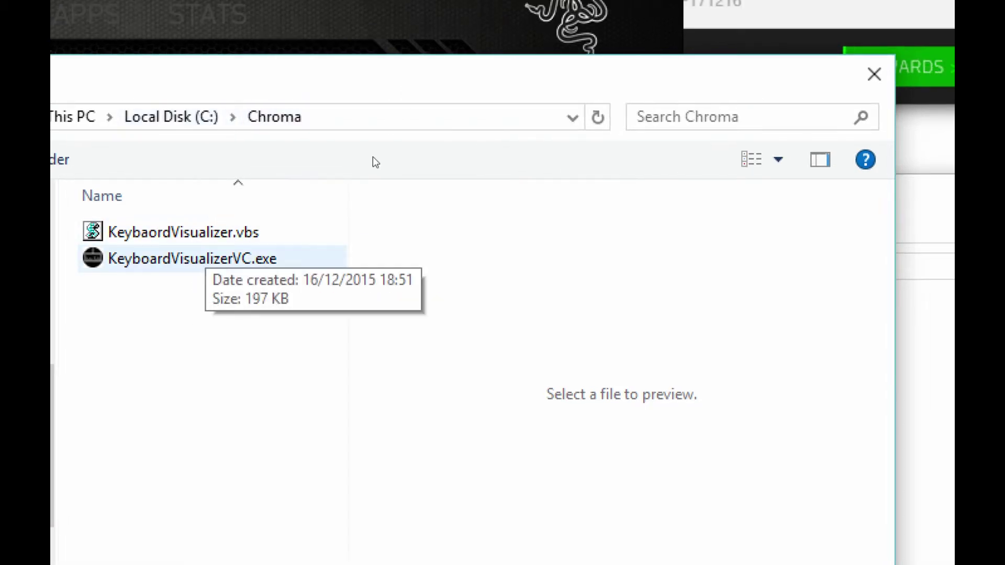
key(Up)
key(Down)
key(Up)
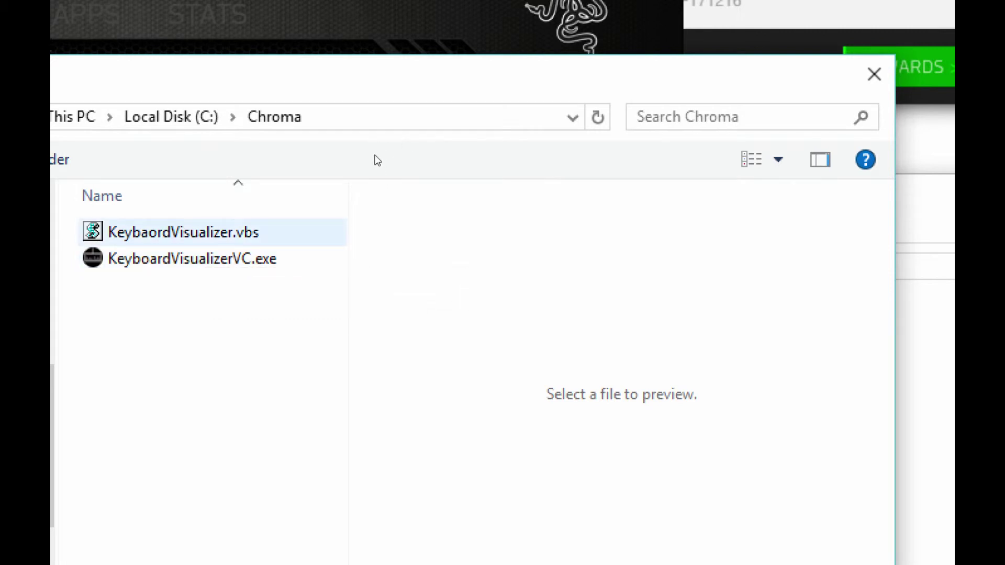
key(Down)
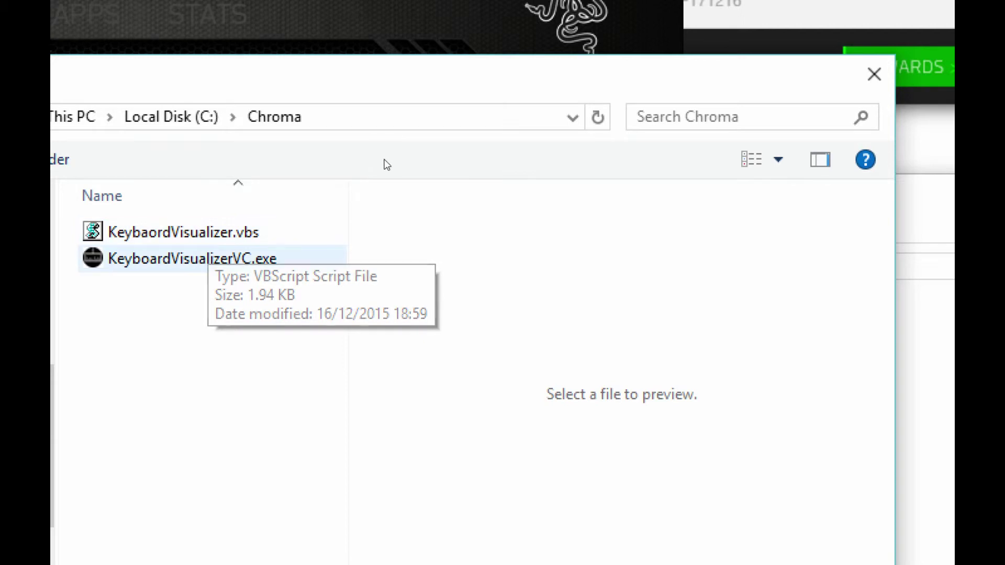
key(Up)
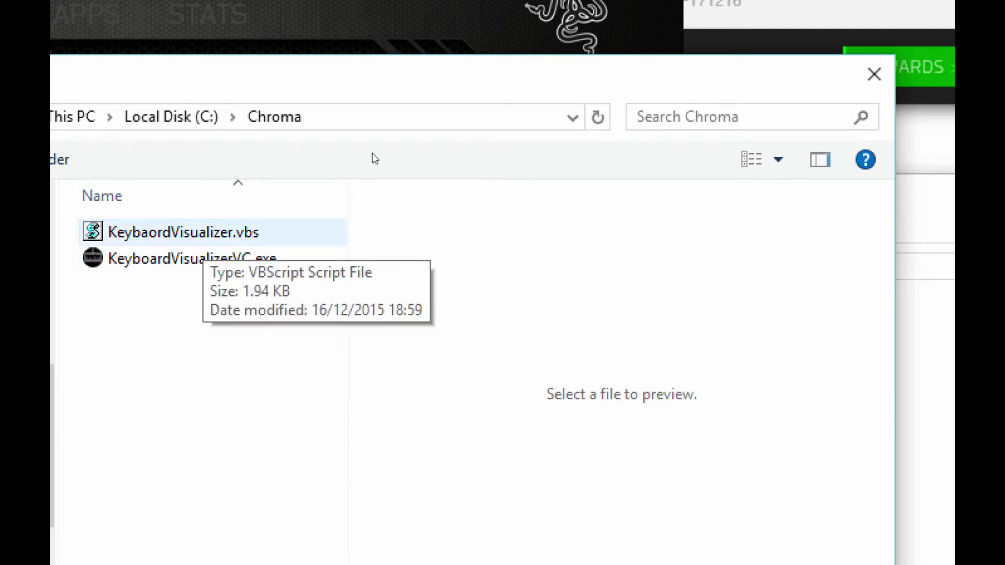
key(space)
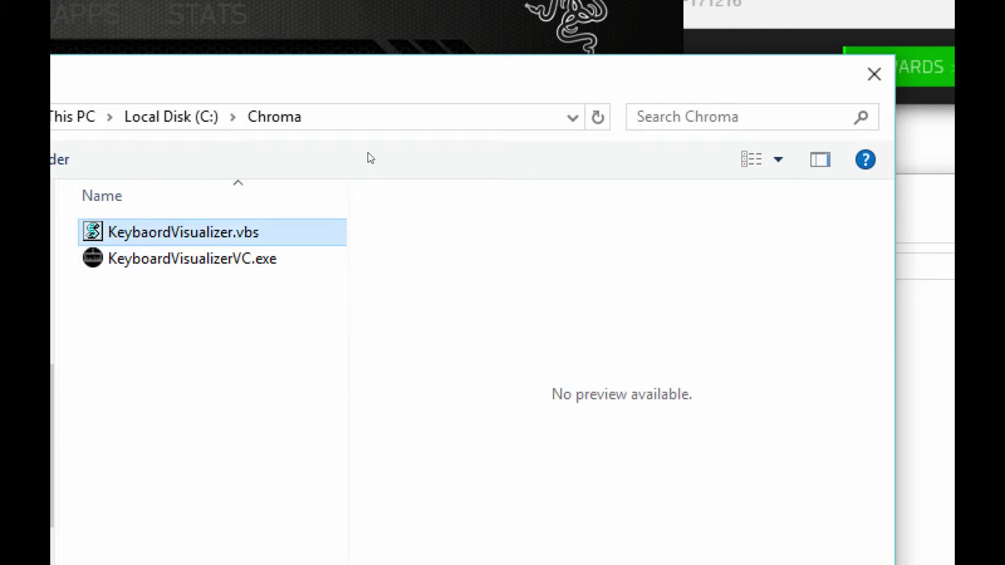
key(shift+Down)
key(Down)
key(Up)
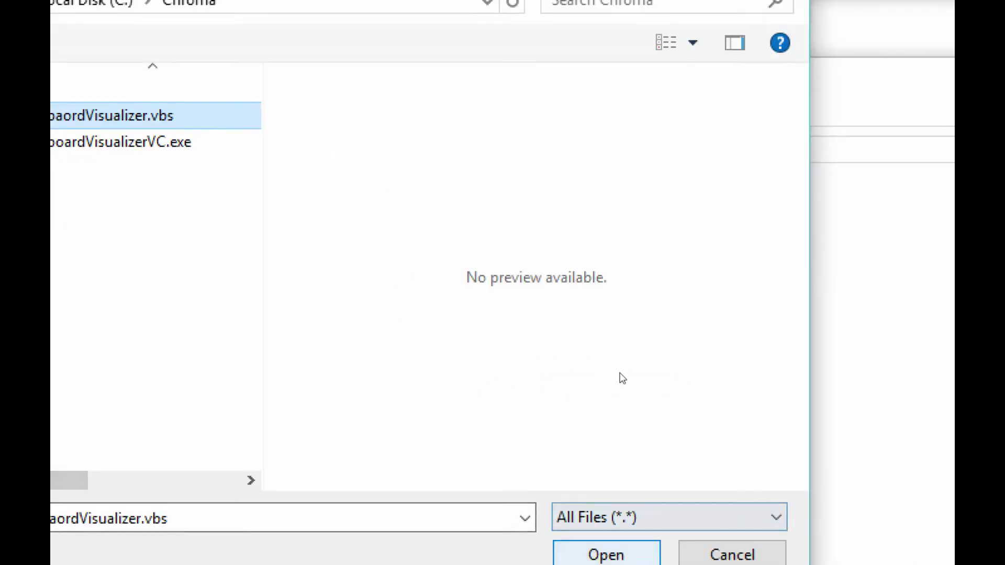
key(Return)
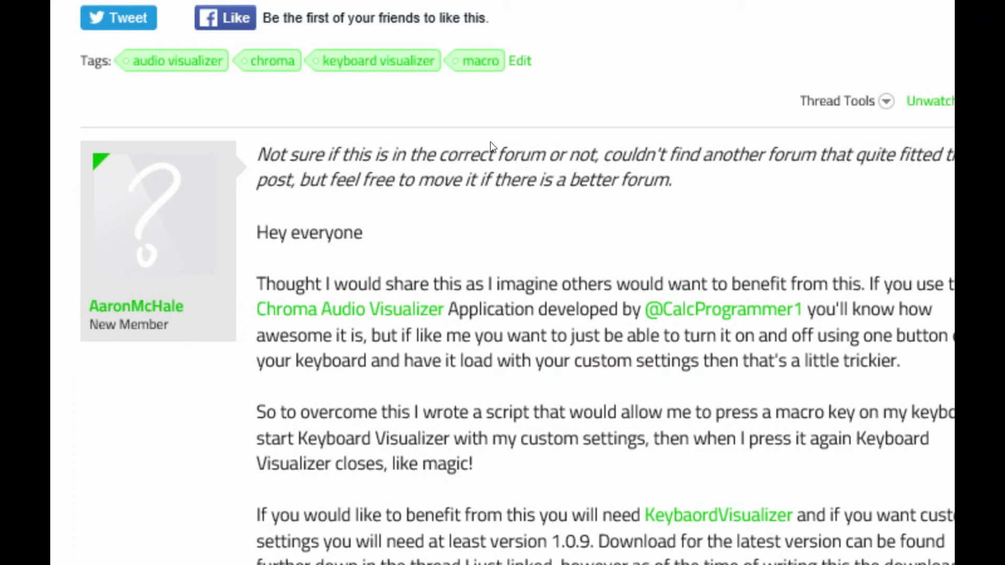
scroll(497, 145, down, 10)
scroll(510, 181, down, 8)
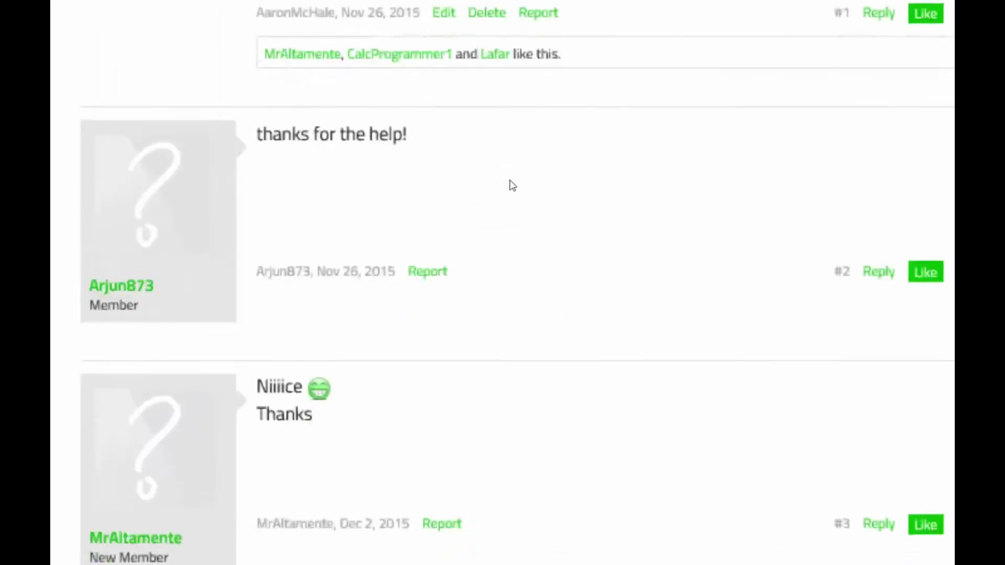
scroll(510, 182, down, 3)
scroll(510, 181, down, 5)
scroll(510, 181, up, 8)
scroll(510, 181, down, 5)
scroll(508, 190, down, 2)
scroll(508, 191, up, 8)
scroll(522, 192, up, 10)
scroll(522, 193, down, 2)
scroll(522, 192, up, 3)
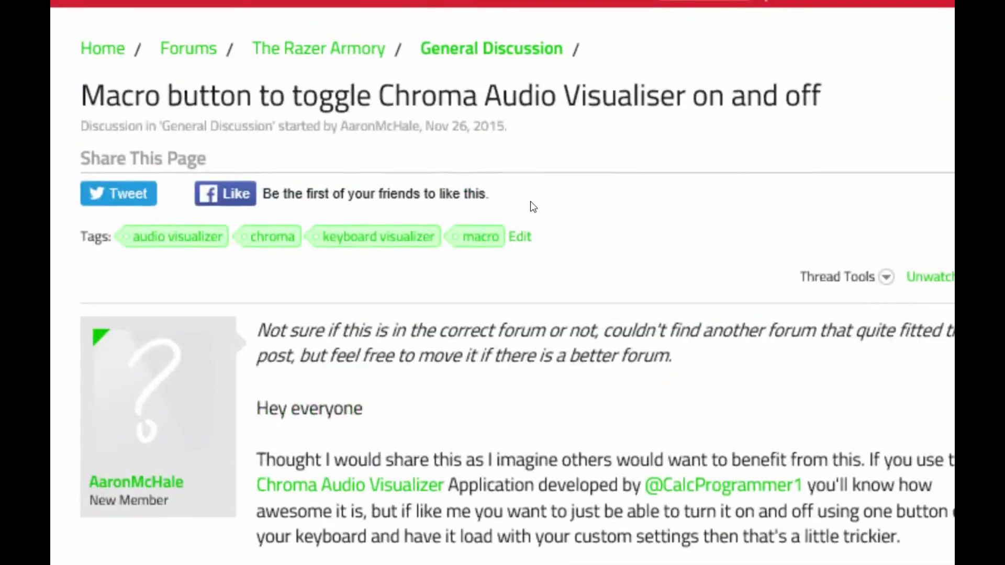
scroll(526, 203, down, 2)
scroll(530, 202, down, 1)
scroll(530, 201, up, 1)
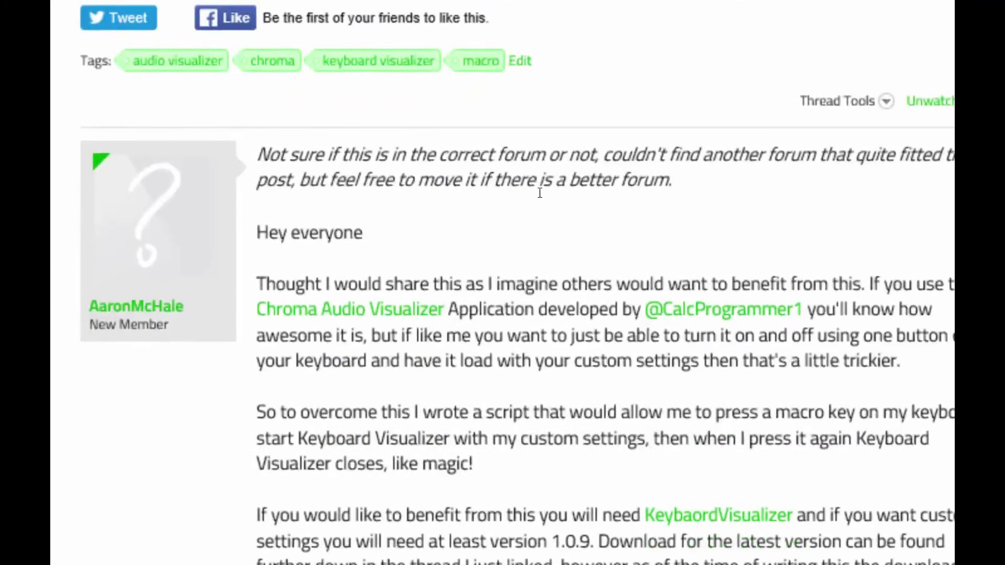